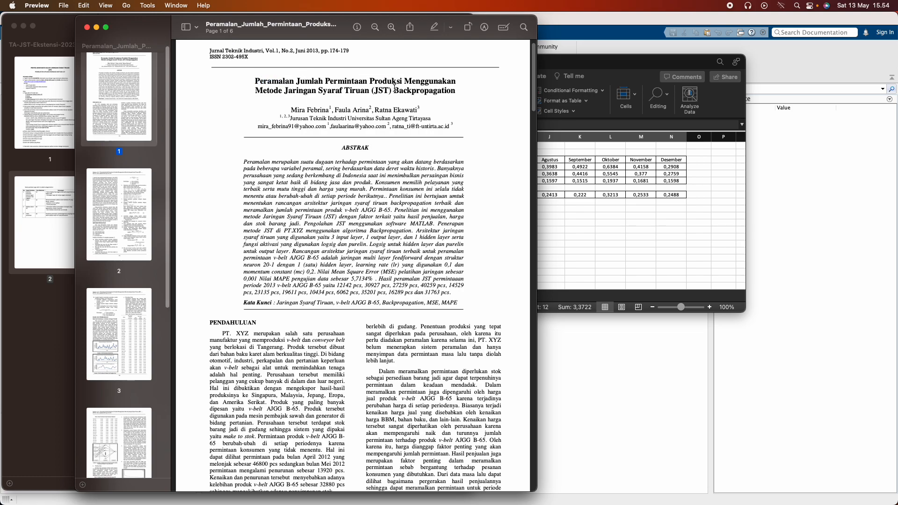
Examine the journal paper's title, authors, abstract and introduction about forecasting production demand with a backpropagation neural network.
{"action": "left_click_drag", "start_coordinate": [395, 90], "coordinate": [487, 92]}
{"action": "left_click", "coordinate": [485, 117]}
{"action": "left_click_drag", "start_coordinate": [290, 110], "coordinate": [369, 110]}
{"action": "left_click", "coordinate": [457, 126]}
{"action": "scroll", "coordinate": [484, 226], "scroll_direction": "down", "scroll_amount": 5}
{"action": "scroll", "coordinate": [484, 226], "scroll_direction": "down", "scroll_amount": 2}
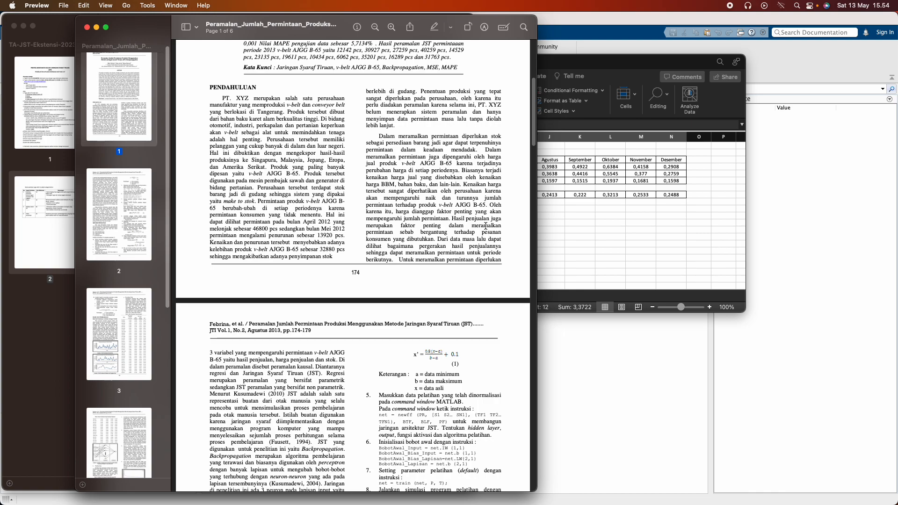
{"action": "scroll", "coordinate": [486, 225], "scroll_direction": "down", "scroll_amount": 3}
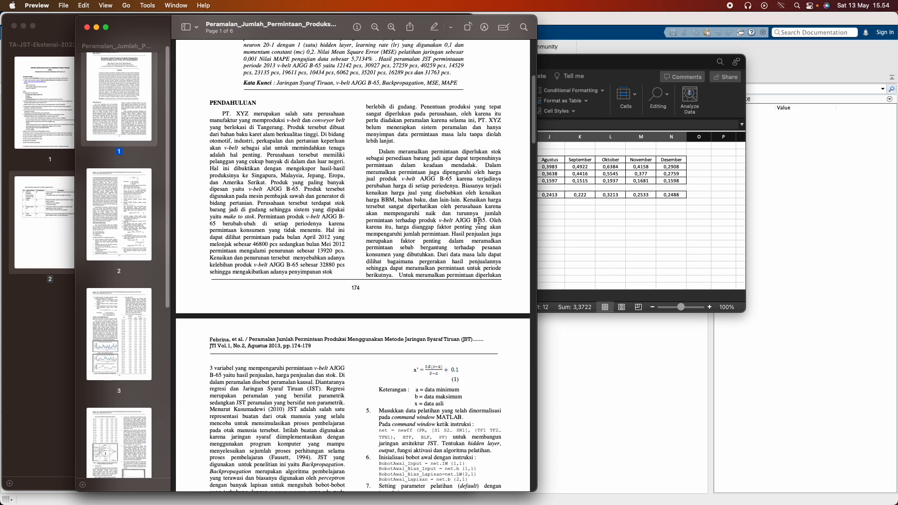
{"action": "scroll", "coordinate": [370, 209], "scroll_direction": "up", "scroll_amount": 3}
{"action": "scroll", "coordinate": [370, 208], "scroll_direction": "up", "scroll_amount": 5}
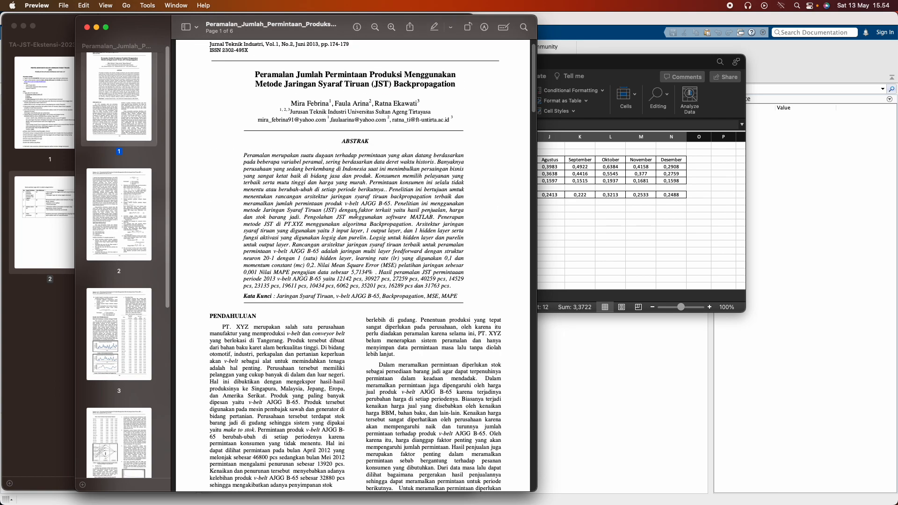
{"action": "scroll", "coordinate": [370, 270], "scroll_direction": "down", "scroll_amount": 10}
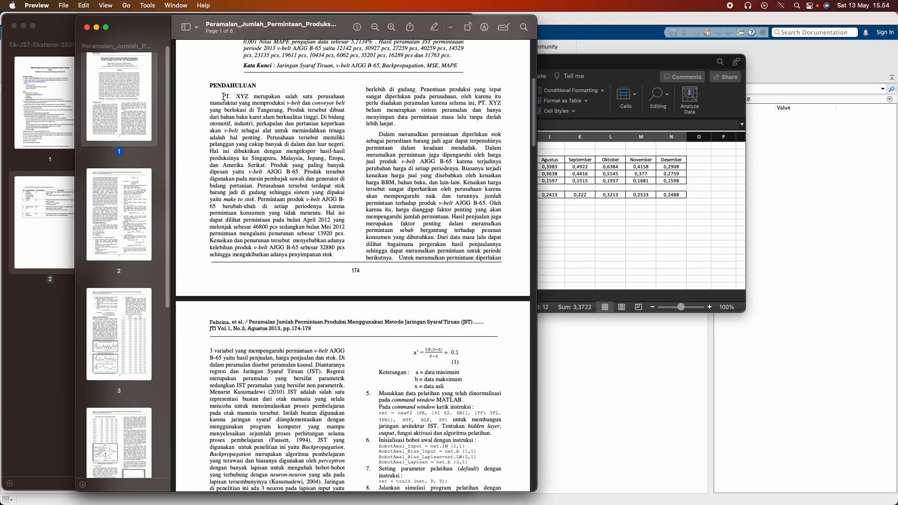
{"action": "left_click_drag", "start_coordinate": [222, 97], "coordinate": [249, 96]}
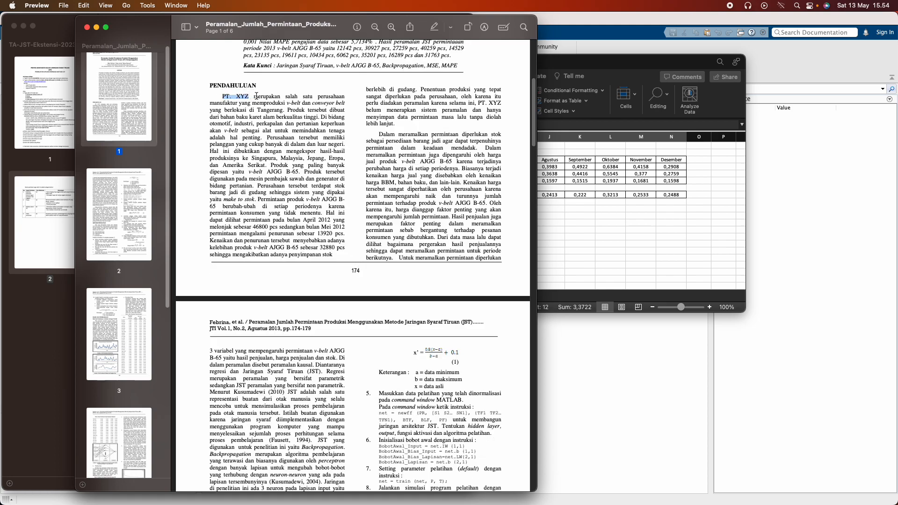
{"action": "left_click", "coordinate": [351, 117]}
Examine the normalised target and input values in the paper's Table 1 and the matching monthly table in the Excel Data workbook.
{"action": "scroll", "coordinate": [356, 190], "scroll_direction": "down", "scroll_amount": 5}
{"action": "scroll", "coordinate": [356, 190], "scroll_direction": "down", "scroll_amount": 8}
{"action": "scroll", "coordinate": [355, 190], "scroll_direction": "down", "scroll_amount": 5}
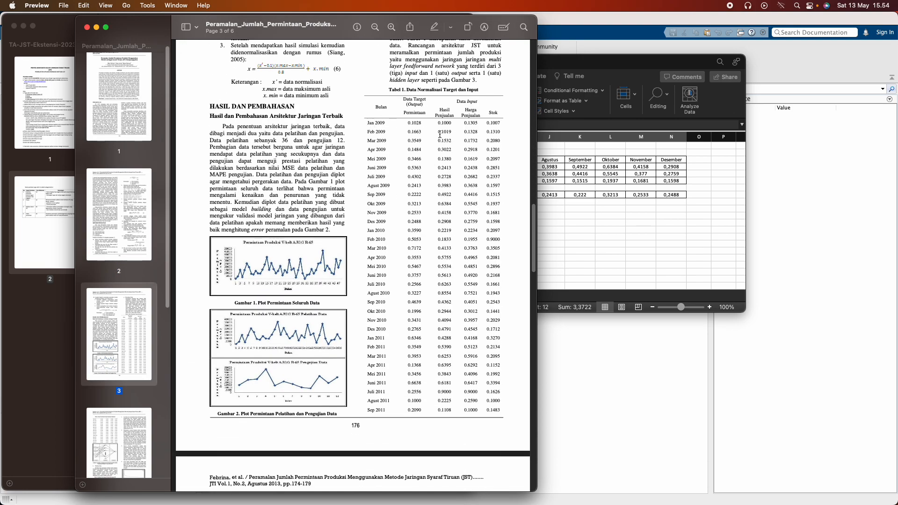
{"action": "scroll", "coordinate": [407, 251], "scroll_direction": "down", "scroll_amount": 2}
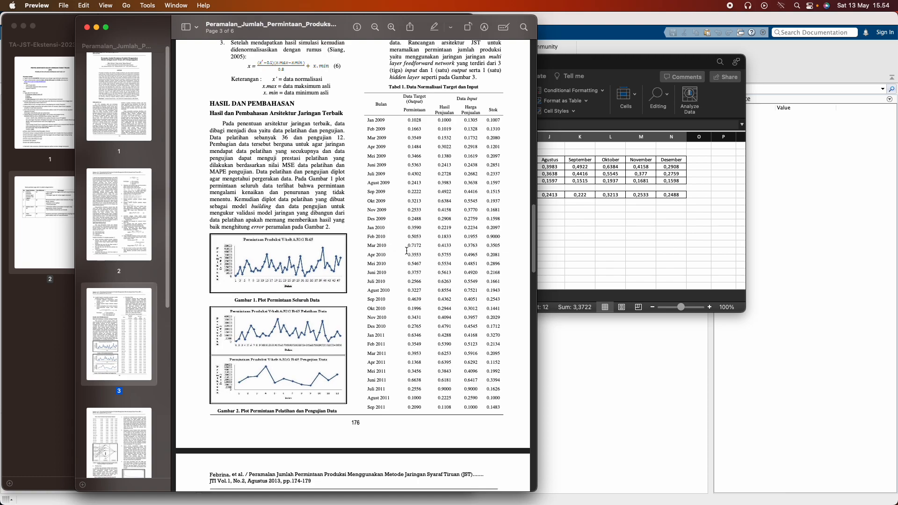
{"action": "left_click_drag", "start_coordinate": [572, 57], "coordinate": [639, 84]}
{"action": "left_click", "coordinate": [464, 232]}
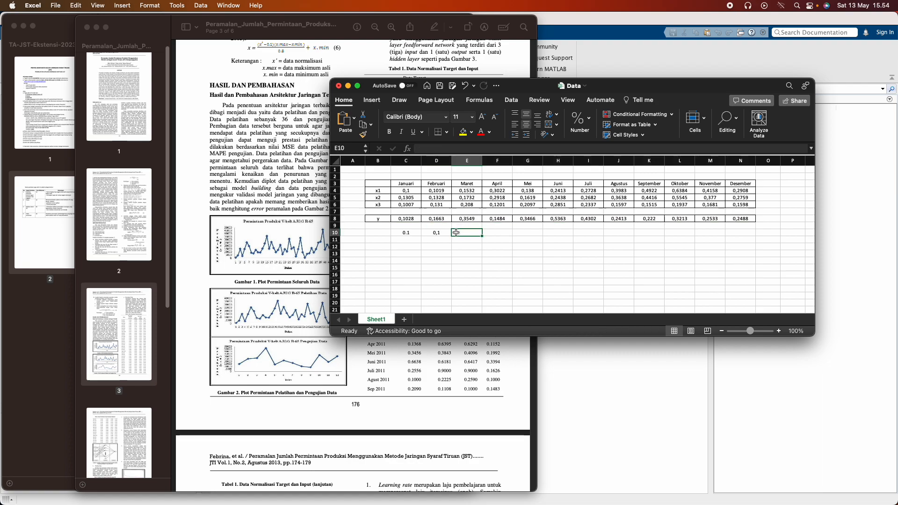
{"action": "left_click", "coordinate": [409, 234]}
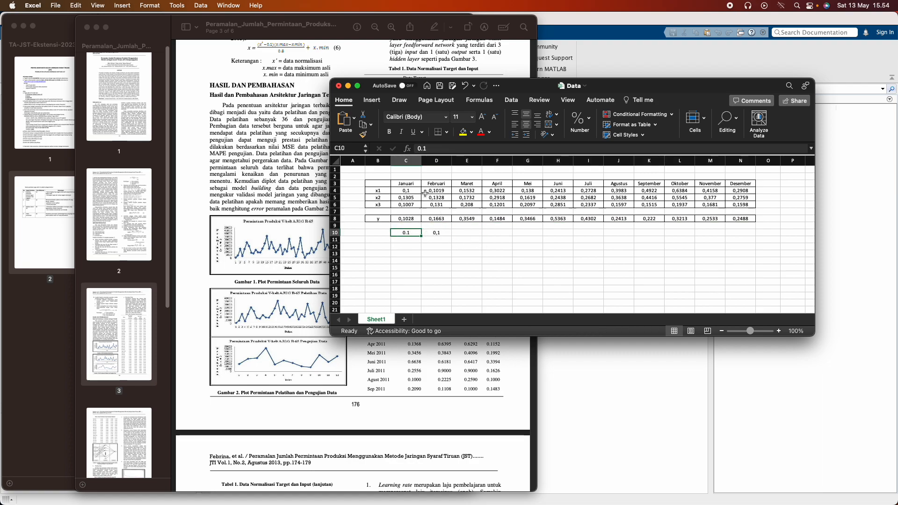
{"action": "left_click", "coordinate": [492, 246]}
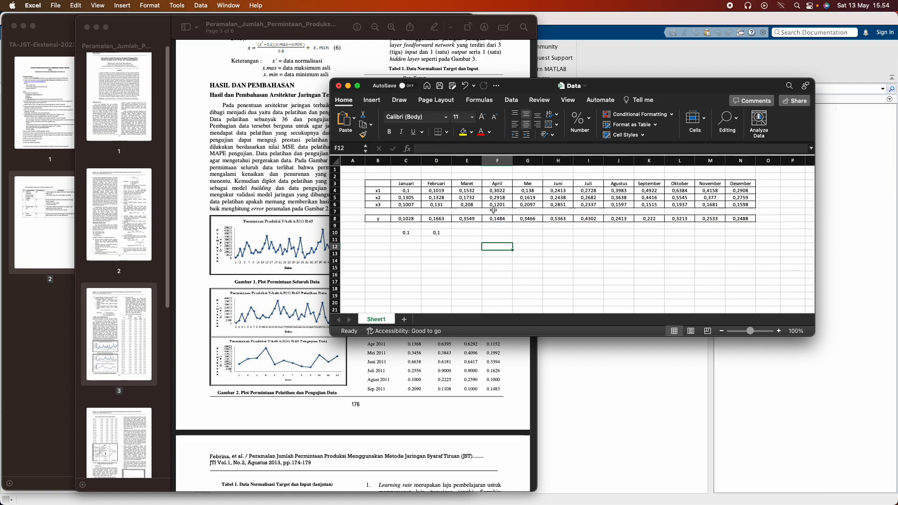
{"action": "left_click_drag", "start_coordinate": [383, 183], "coordinate": [732, 236]}
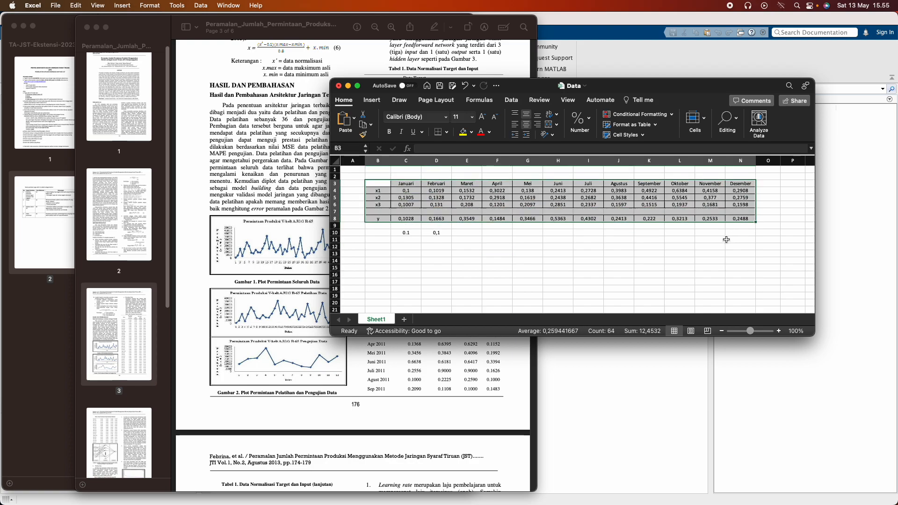
{"action": "left_click", "coordinate": [710, 239]}
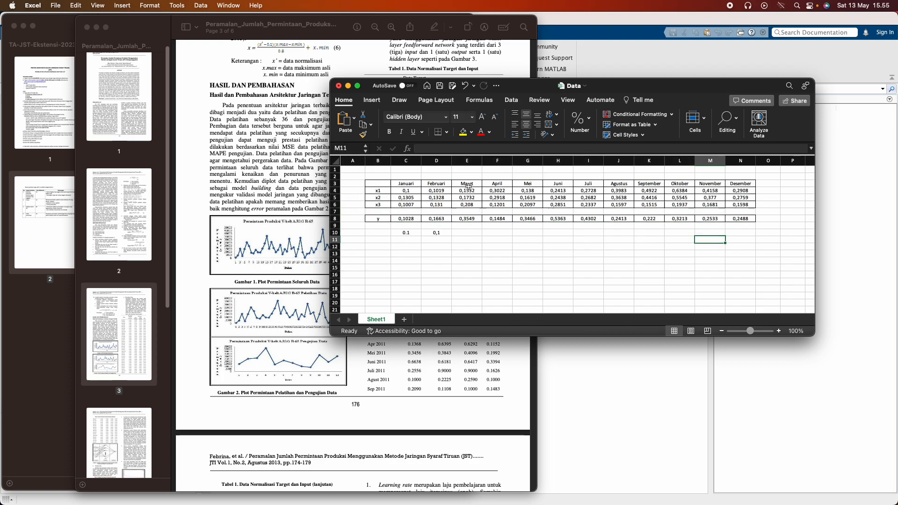
Switch to MATLAB, create a workspace variable named Input and open it for editing.
{"action": "left_click", "coordinate": [572, 24]}
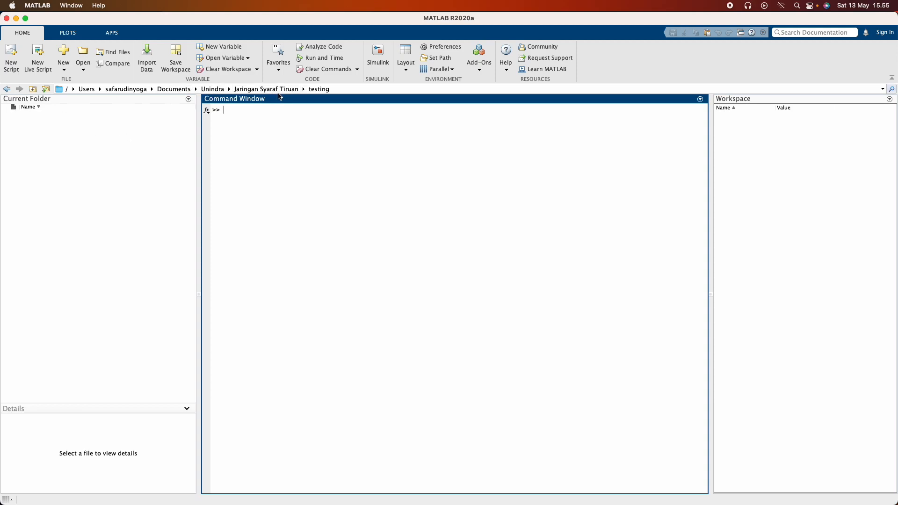
{"action": "left_click", "coordinate": [761, 140]}
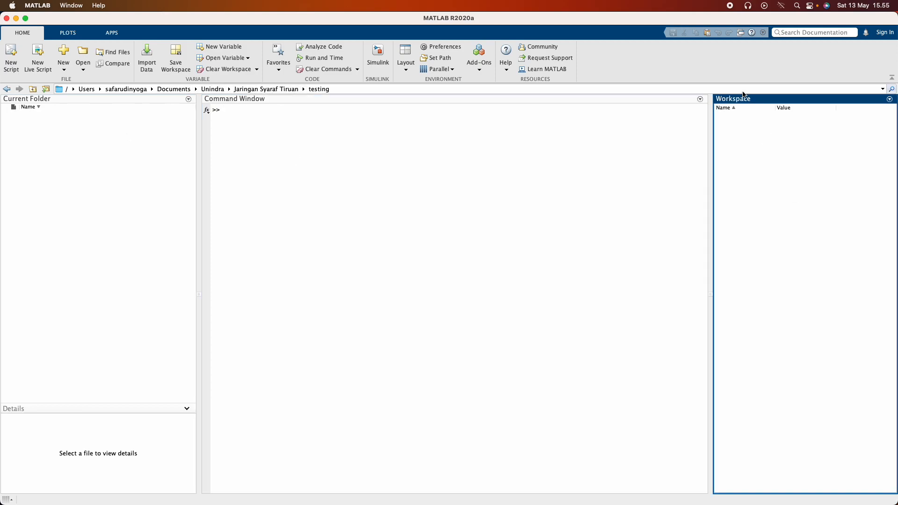
{"action": "right_click", "coordinate": [747, 129]}
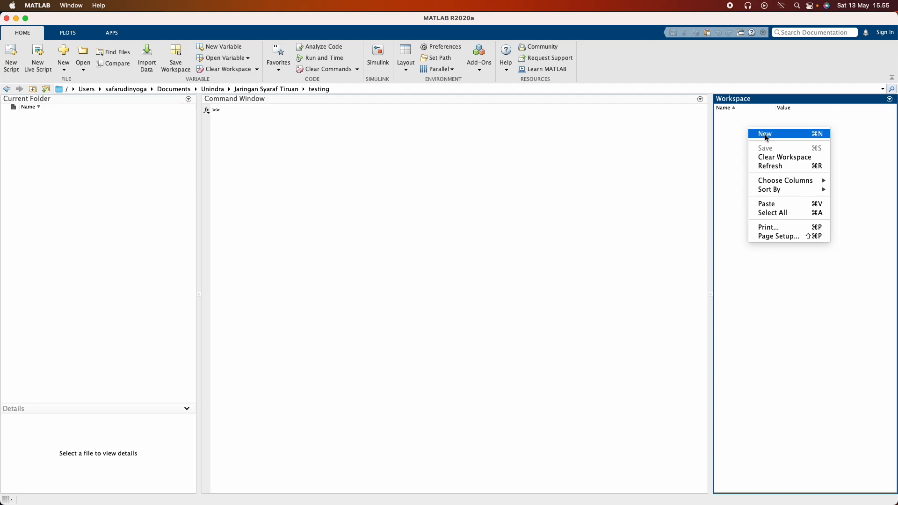
{"action": "left_click", "coordinate": [766, 135]}
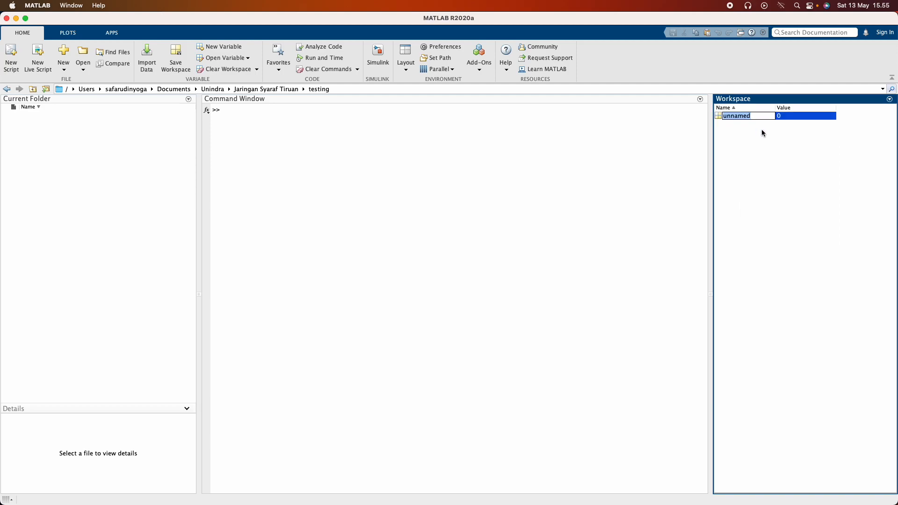
{"action": "type", "text": "Input"}
{"action": "key", "text": "Return"}
{"action": "left_click", "coordinate": [787, 117]}
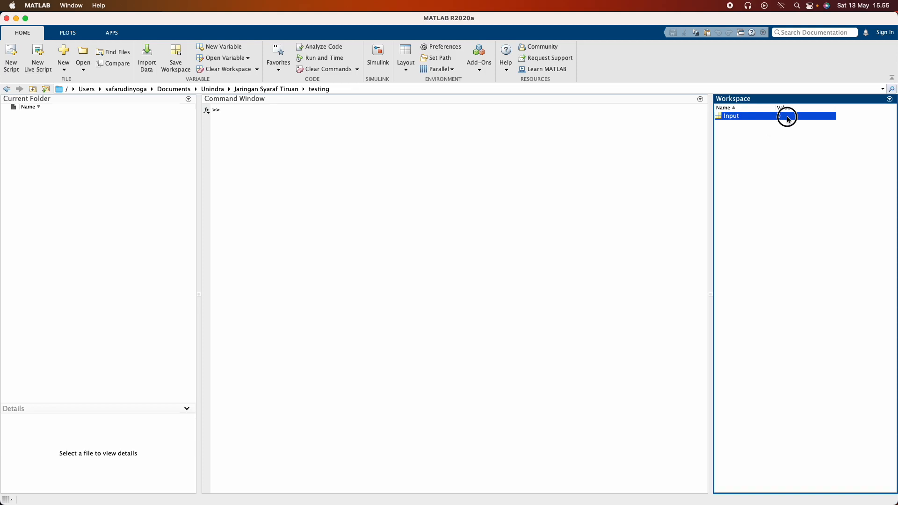
{"action": "double_click", "coordinate": [789, 119]}
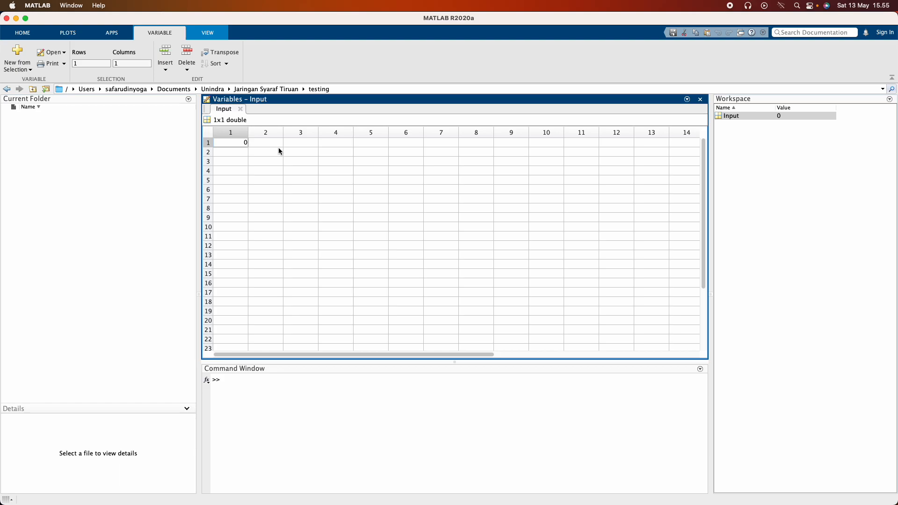
Switch to Excel and copy the Januari to Desember values of rows x1, x2 and x3 (C4:N6).
{"action": "key", "text": "super+Tab"}
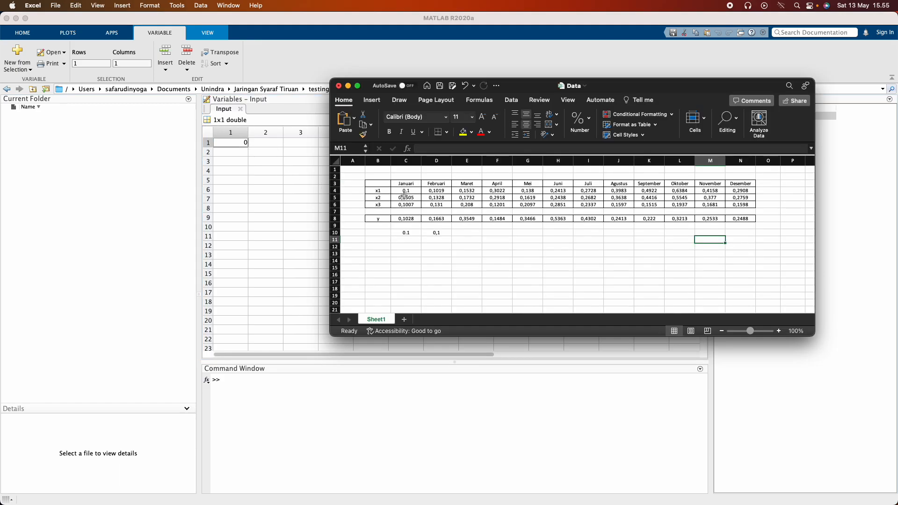
{"action": "left_click_drag", "start_coordinate": [405, 191], "coordinate": [743, 206]}
{"action": "key", "text": "super+c"}
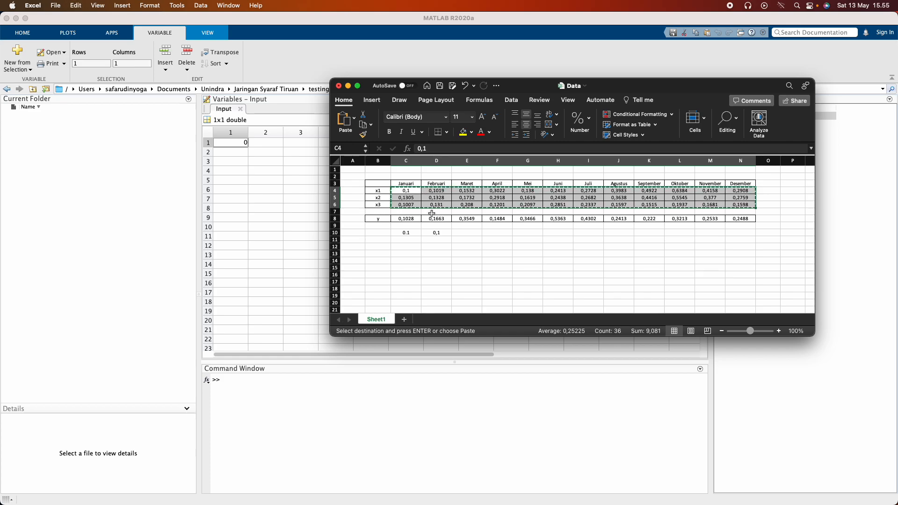
Switch to MATLAB and paste the copied values as Excel data into the Input variable, starting at its first cell.
{"action": "key", "text": "super+Tab"}
{"action": "key", "text": "super+Tab"}
{"action": "key", "text": "super+Tab"}
{"action": "key", "text": "super+shift+Tab"}
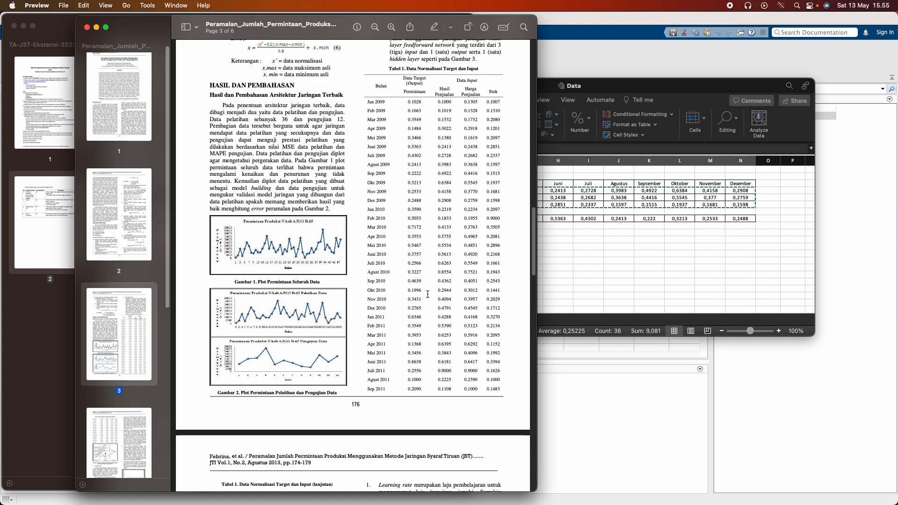
{"action": "key", "text": "super+Tab"}
{"action": "key", "text": "super+Tab"}
{"action": "key", "text": "super+Tab"}
{"action": "key", "text": "super+Tab"}
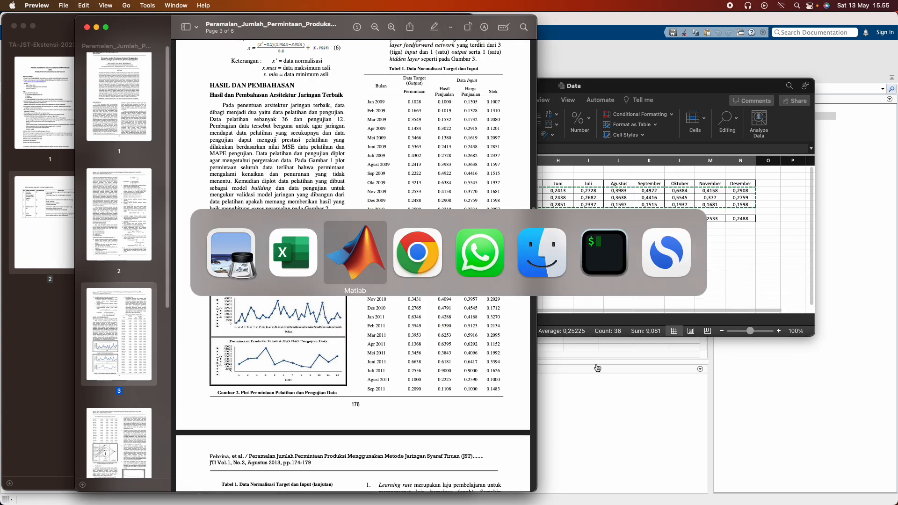
{"action": "right_click", "coordinate": [261, 147]}
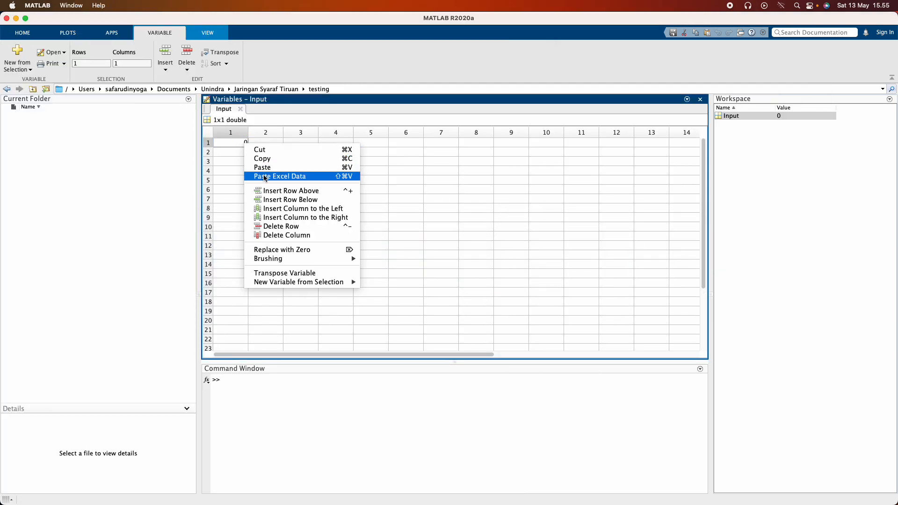
{"action": "left_click", "coordinate": [276, 177]}
{"action": "left_click", "coordinate": [335, 190]}
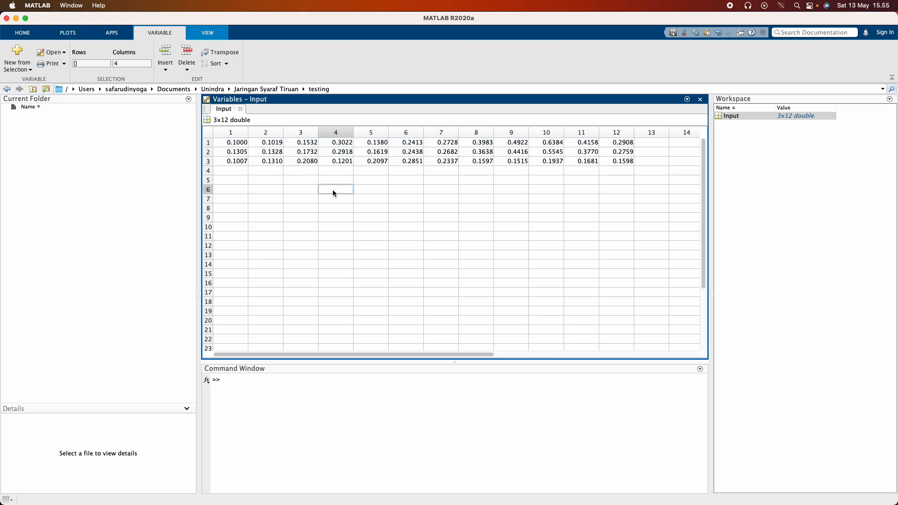
Create a second workspace variable named Target and open it for editing.
{"action": "left_click", "coordinate": [759, 176]}
{"action": "key", "text": "super+Tab"}
{"action": "key", "text": "super+Tab"}
{"action": "key", "text": "super+Tab"}
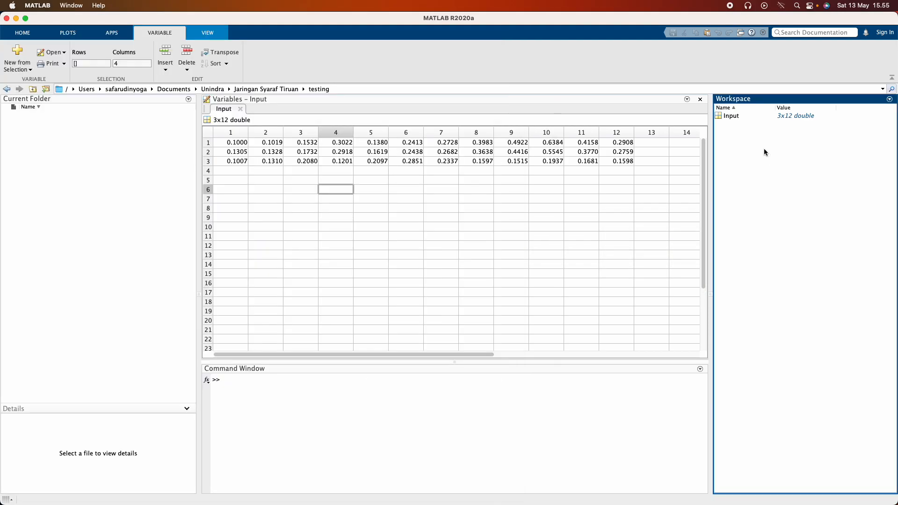
{"action": "right_click", "coordinate": [736, 132]}
{"action": "left_click", "coordinate": [753, 140]}
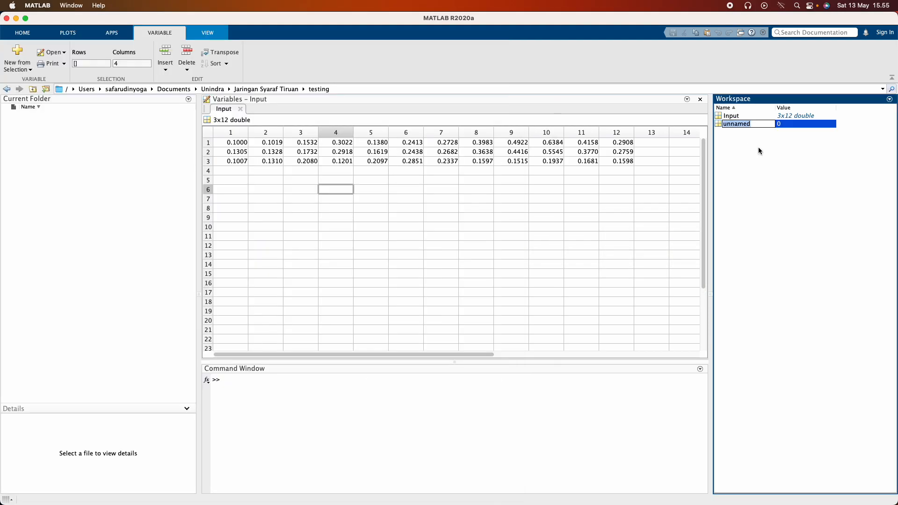
{"action": "type", "text": "Target"}
{"action": "key", "text": "Return"}
{"action": "double_click", "coordinate": [732, 123]}
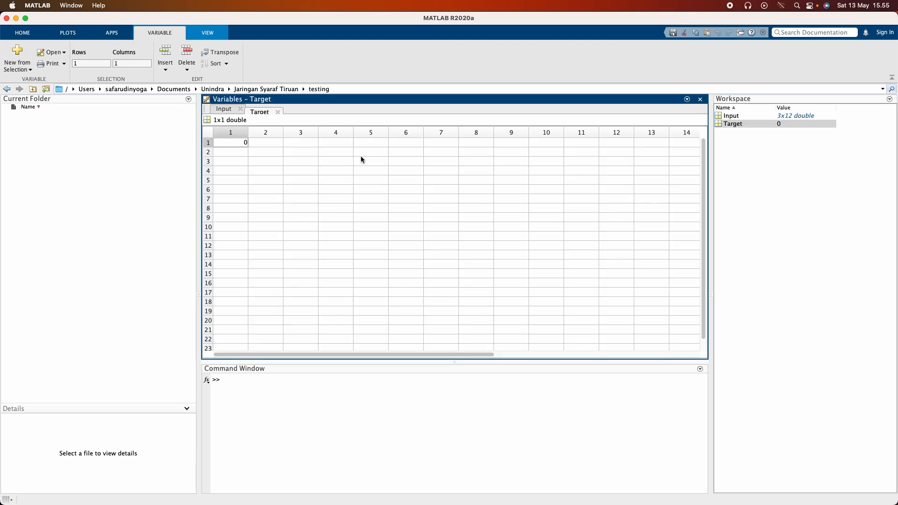
Switch to Excel and copy the Januari to Desember values of row y (C8:N8).
{"action": "key", "text": "super+Tab"}
{"action": "key", "text": "super+Tab"}
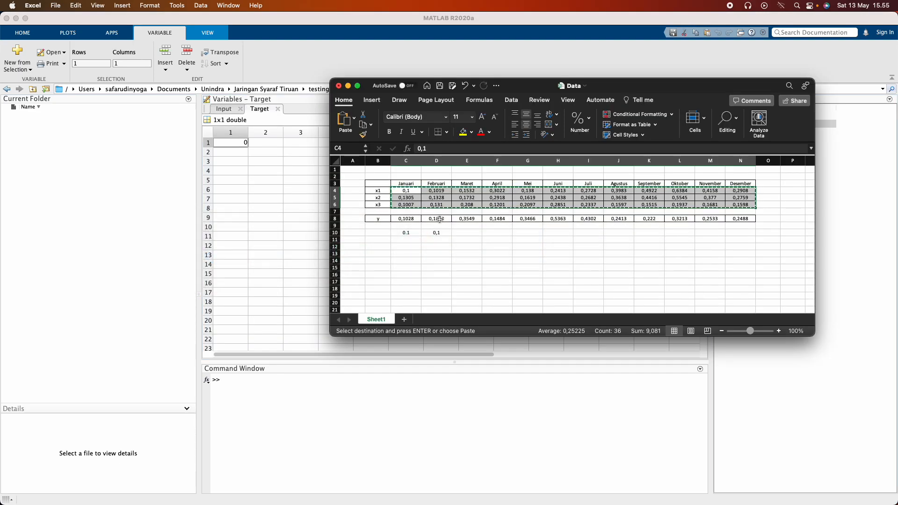
{"action": "left_click", "coordinate": [409, 218]}
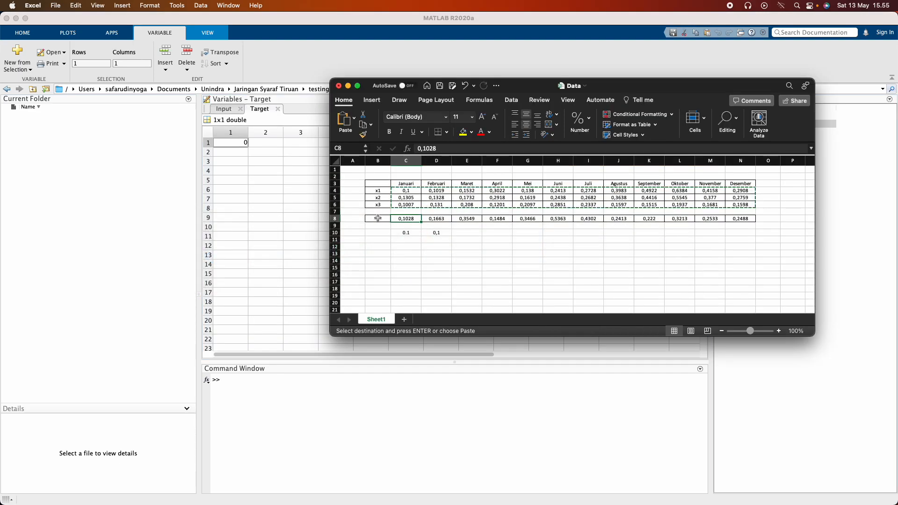
{"action": "left_click", "coordinate": [735, 217], "text": "shift"}
{"action": "key", "text": "super+c"}
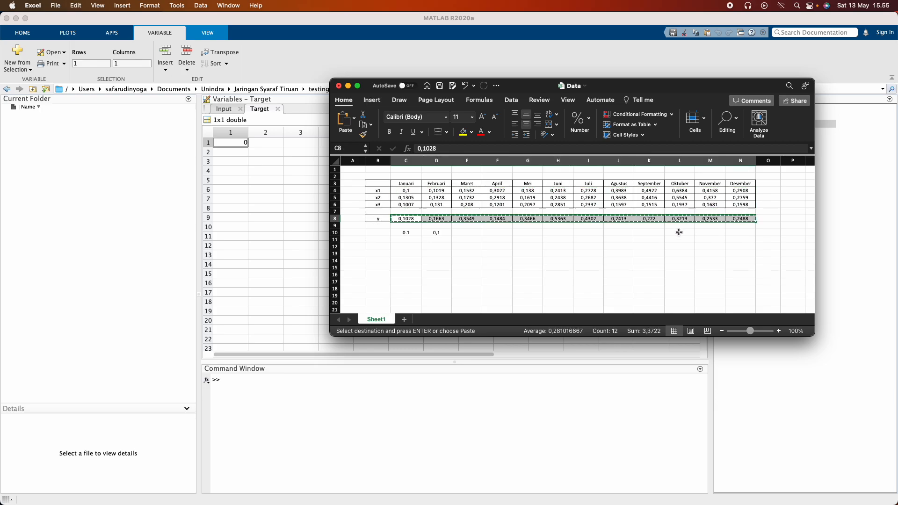
Switch to MATLAB and paste the copied y values as Excel data into the Target variable, starting at its first cell.
{"action": "left_click", "coordinate": [269, 168]}
{"action": "right_click", "coordinate": [234, 142]}
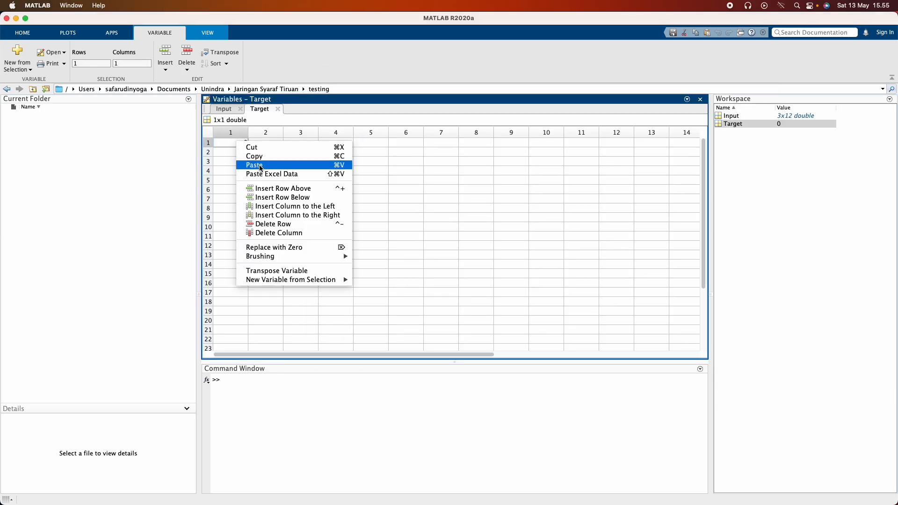
{"action": "left_click", "coordinate": [263, 174]}
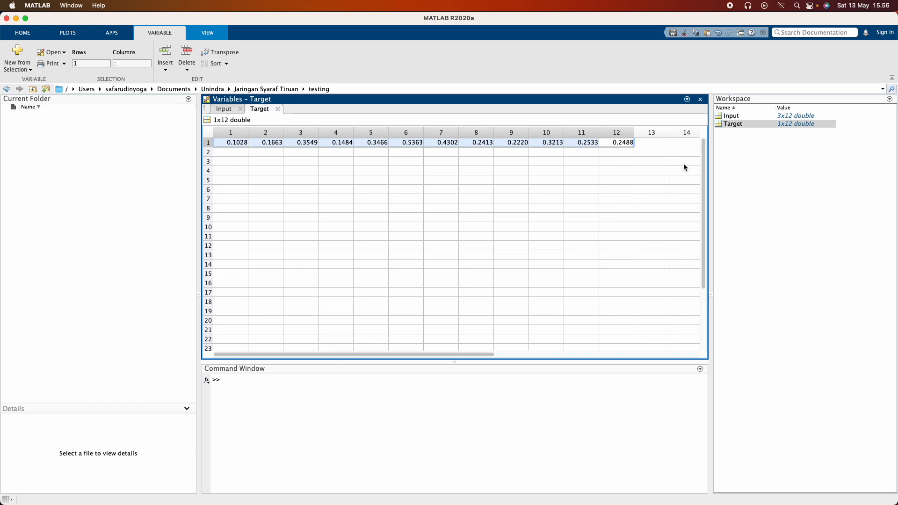
{"action": "left_click", "coordinate": [775, 172]}
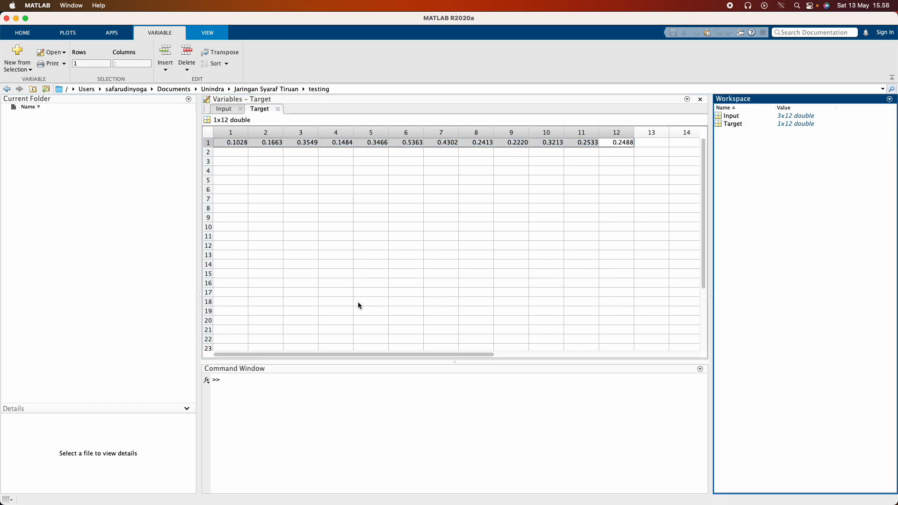
Open the Neural Network/Data Manager with the nntool command and move its window clear of the Command Window.
{"action": "left_click", "coordinate": [367, 395]}
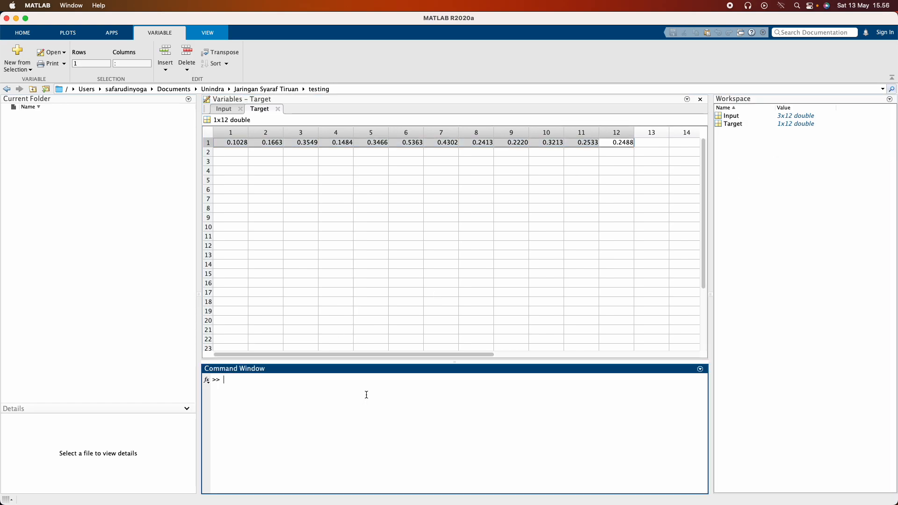
{"action": "type", "text": "nntool"}
{"action": "key", "text": "Return"}
{"action": "left_click_drag", "start_coordinate": [379, 93], "coordinate": [407, 77]}
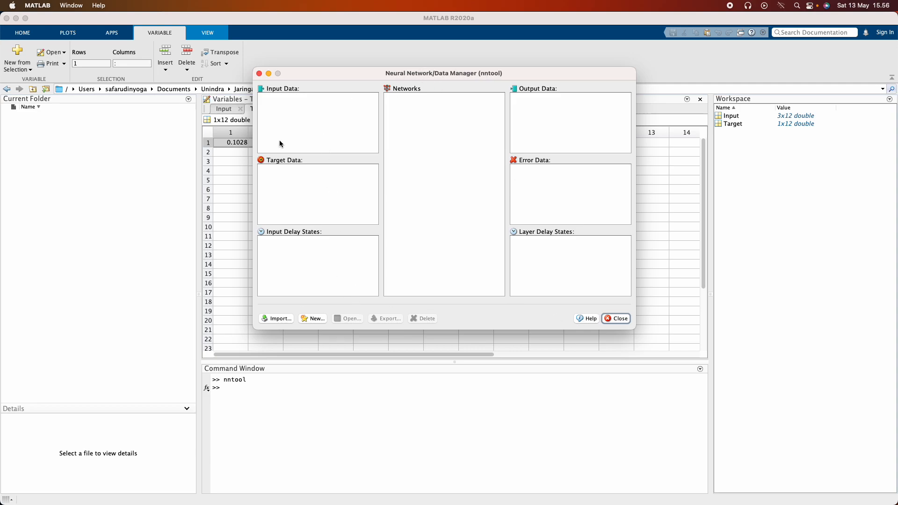
{"action": "left_click", "coordinate": [309, 318]}
{"action": "double_click", "coordinate": [381, 148]}
{"action": "key", "text": "BackSpace"}
{"action": "type", "text": "Tugas Akhir"}
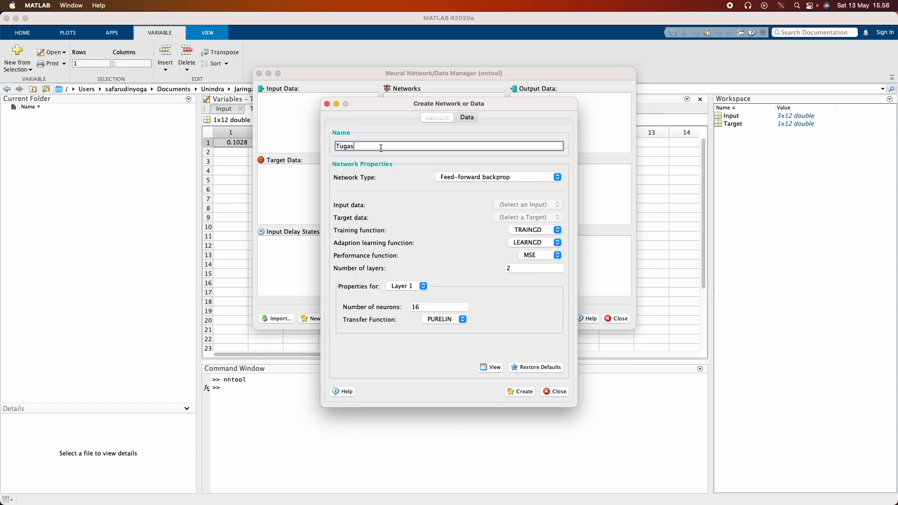
{"action": "key", "text": "BackSpace"}
{"action": "key", "text": "BackSpace"}
{"action": "key", "text": "BackSpace"}
{"action": "key", "text": "BackSpace"}
{"action": "key", "text": "BackSpace"}
{"action": "key", "text": "BackSpace"}
{"action": "type", "text": "_Akhir_JST_Kelompok@"}
{"action": "left_click", "coordinate": [474, 181]}
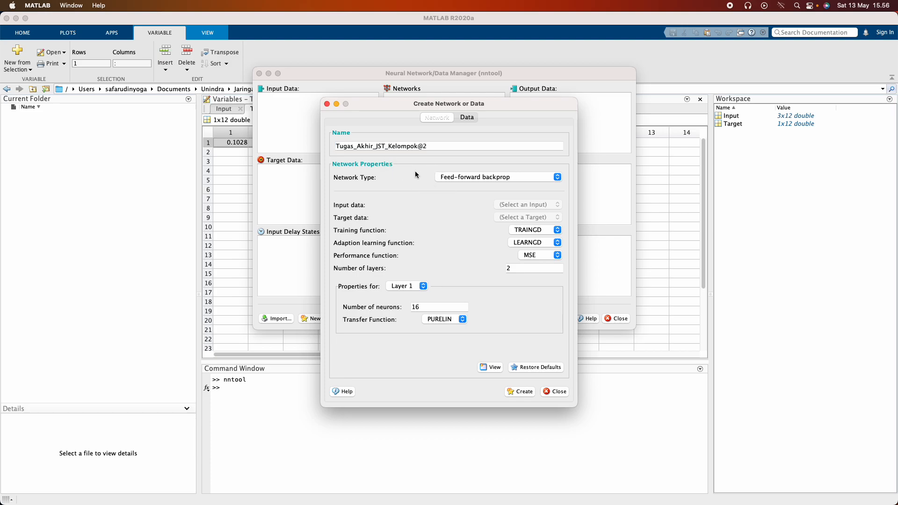
{"action": "left_click", "coordinate": [447, 178]}
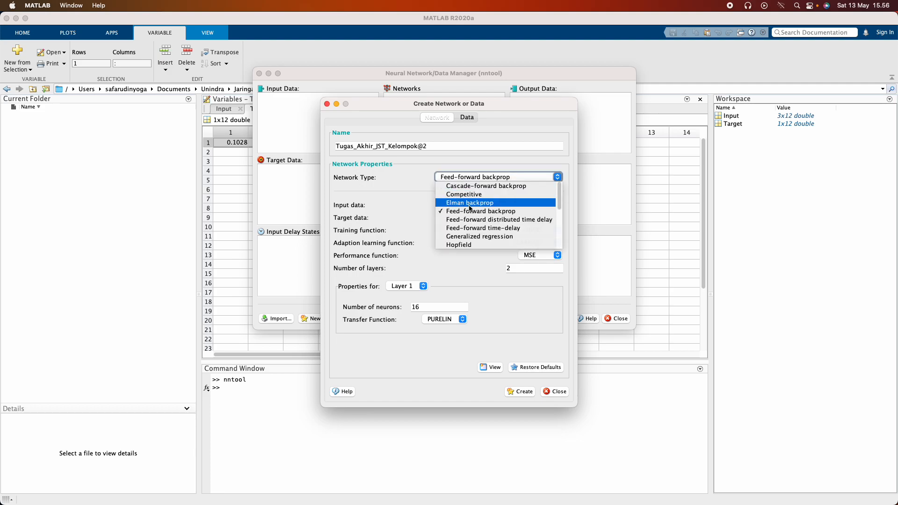
{"action": "scroll", "coordinate": [476, 215], "scroll_direction": "down", "scroll_amount": 5}
{"action": "scroll", "coordinate": [480, 215], "scroll_direction": "down", "scroll_amount": 3}
{"action": "scroll", "coordinate": [479, 214], "scroll_direction": "up", "scroll_amount": 10}
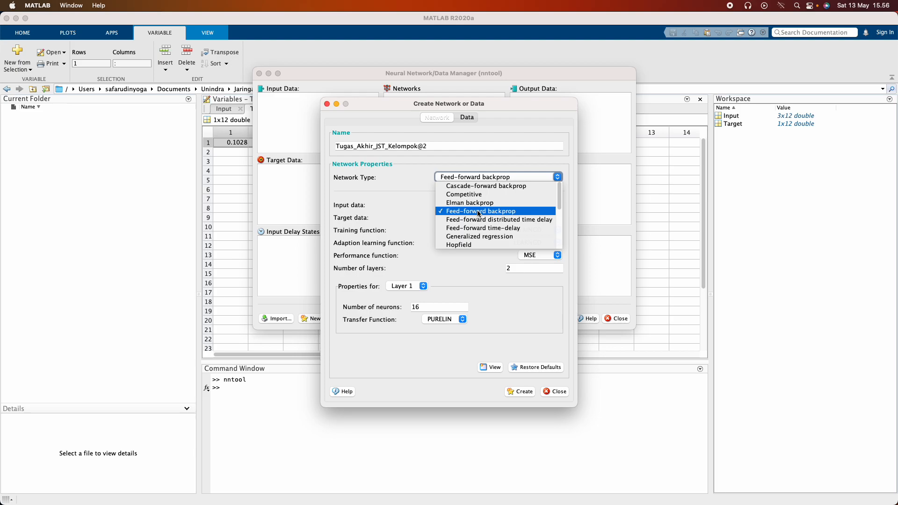
{"action": "scroll", "coordinate": [479, 213], "scroll_direction": "down", "scroll_amount": 10}
{"action": "scroll", "coordinate": [477, 214], "scroll_direction": "up", "scroll_amount": 9}
{"action": "scroll", "coordinate": [477, 214], "scroll_direction": "up", "scroll_amount": 2}
{"action": "left_click", "coordinate": [487, 210]}
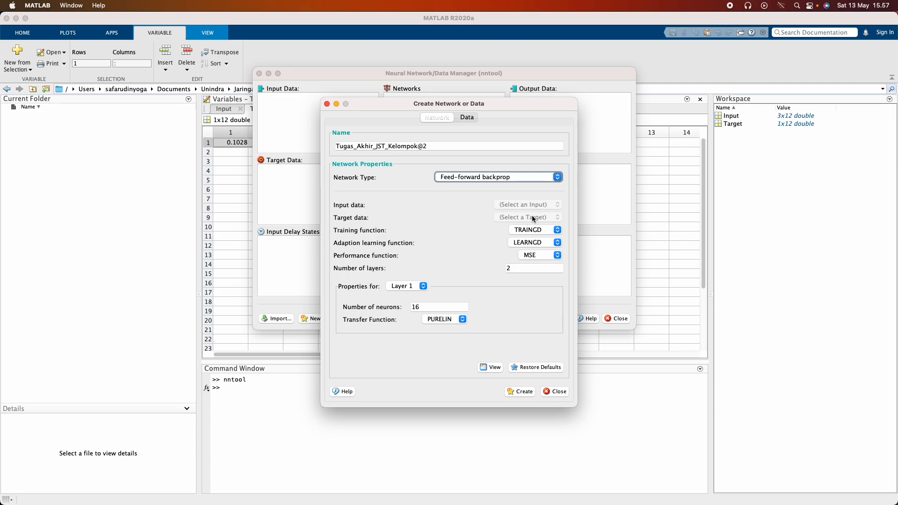
{"action": "left_click", "coordinate": [557, 392]}
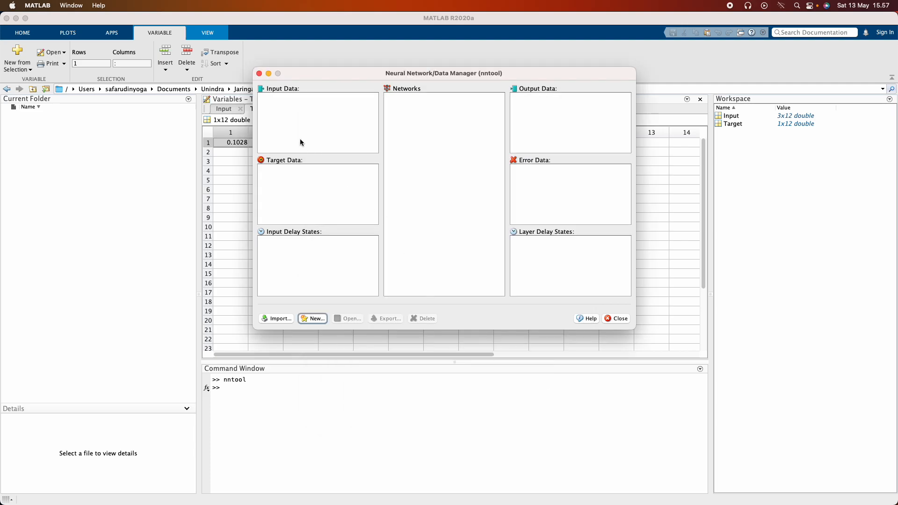
Import the workspace variable Input into the Network/Data Manager as Input Data and close the import dialog.
{"action": "left_click", "coordinate": [276, 319]}
{"action": "left_click_drag", "start_coordinate": [419, 53], "coordinate": [415, 136]}
{"action": "left_click", "coordinate": [401, 168]}
{"action": "left_click", "coordinate": [540, 174]}
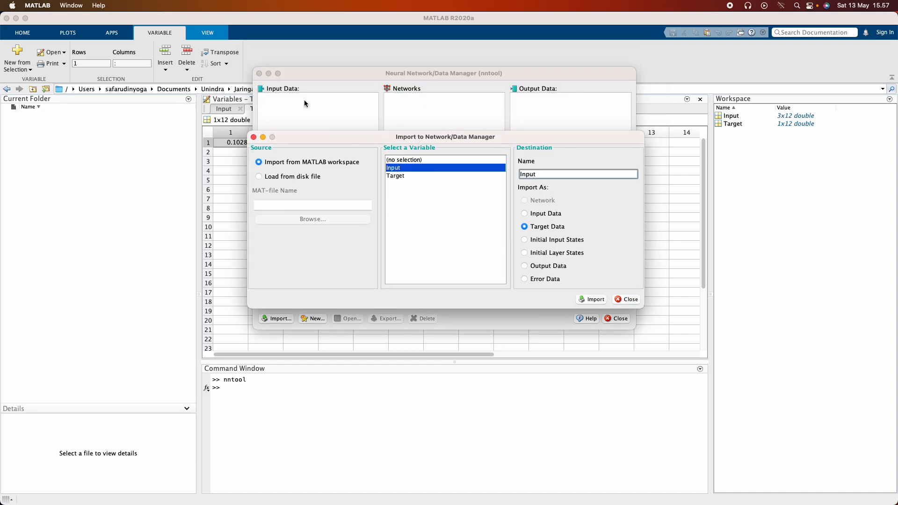
{"action": "left_click", "coordinate": [525, 213]}
{"action": "left_click", "coordinate": [592, 299]}
{"action": "left_click", "coordinate": [582, 271]}
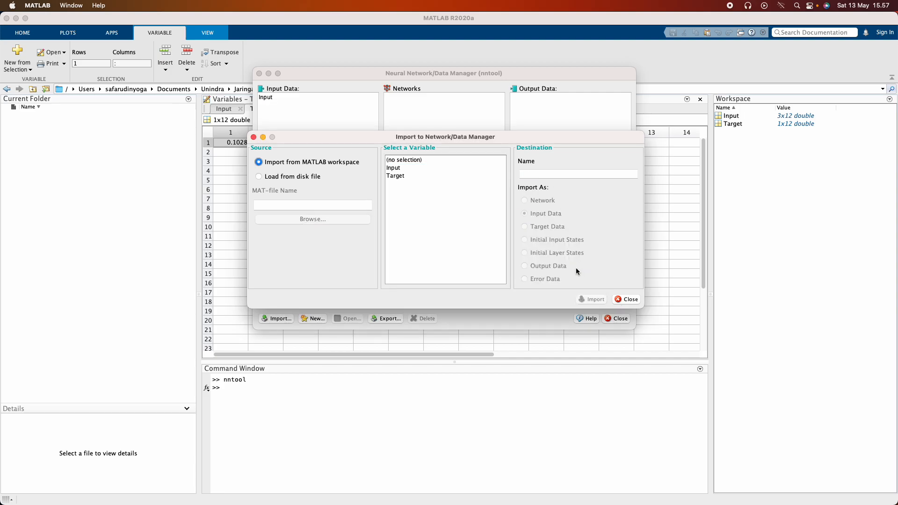
{"action": "left_click", "coordinate": [626, 299]}
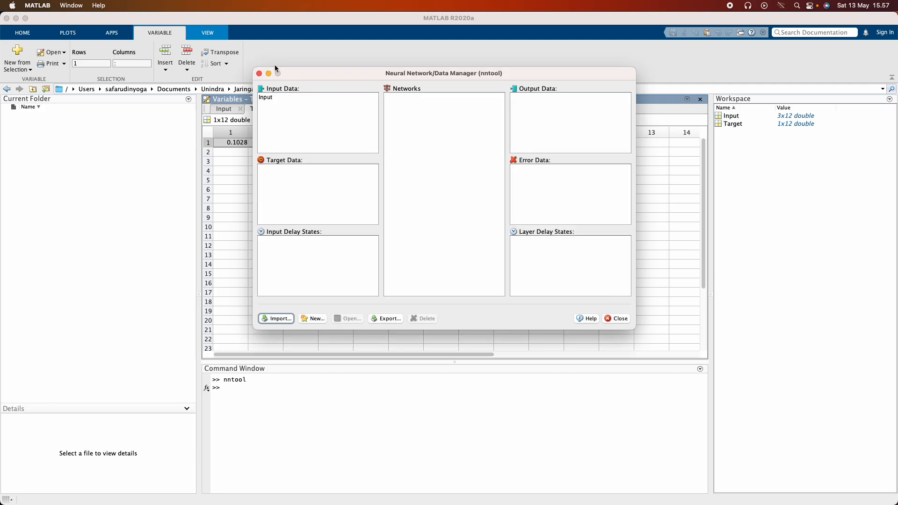
Import the workspace variable Target into the Network/Data Manager as Target Data and close the import dialog.
{"action": "left_click", "coordinate": [291, 318]}
{"action": "left_click", "coordinate": [393, 176]}
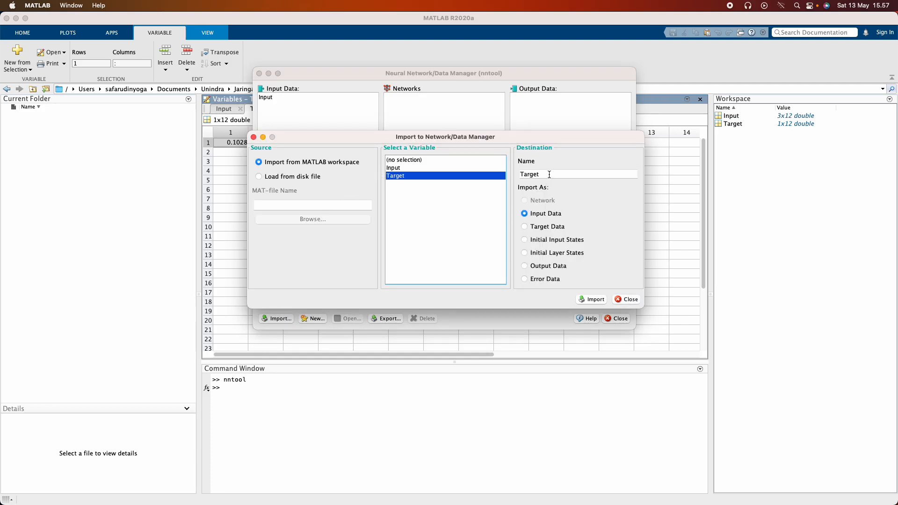
{"action": "left_click", "coordinate": [527, 226]}
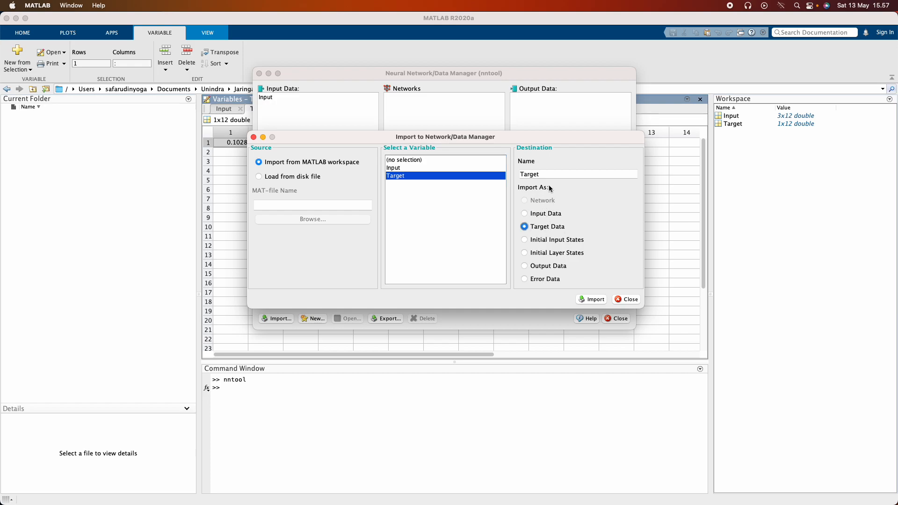
{"action": "left_click", "coordinate": [591, 299]}
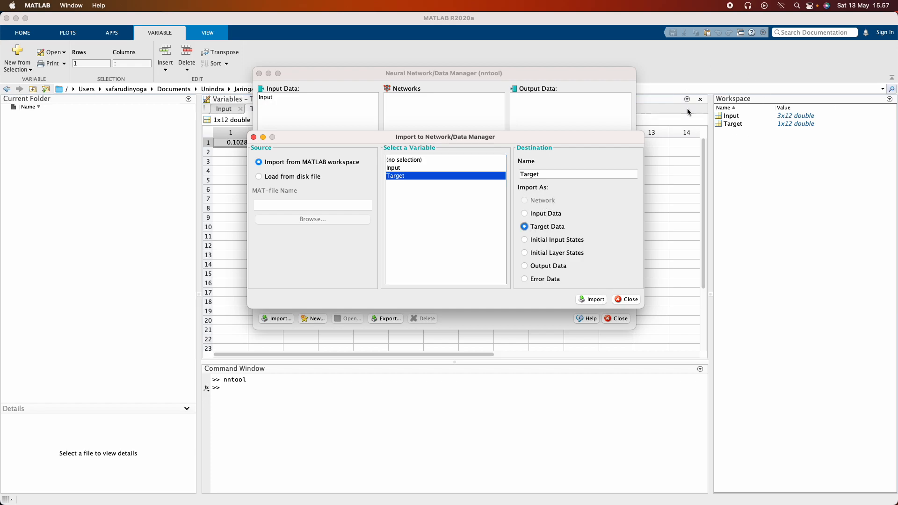
{"action": "left_click", "coordinate": [593, 299]}
{"action": "left_click", "coordinate": [583, 272]}
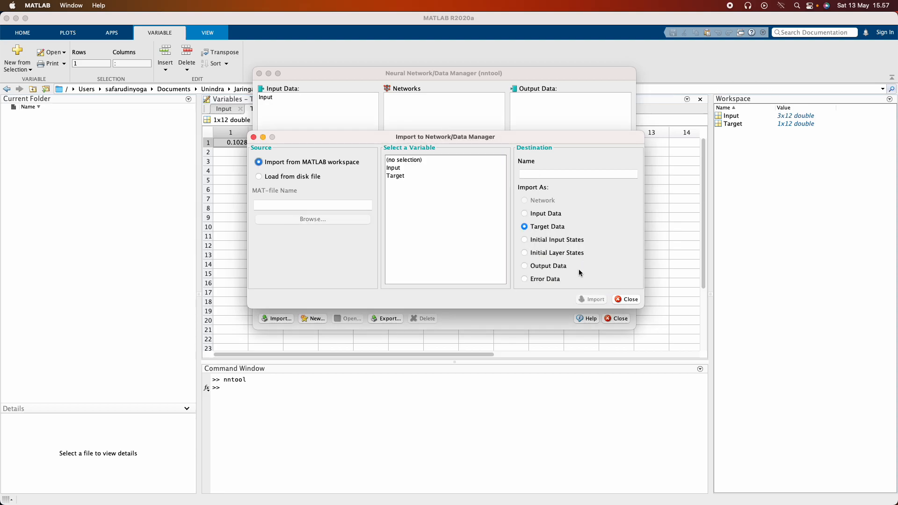
{"action": "left_click", "coordinate": [631, 301]}
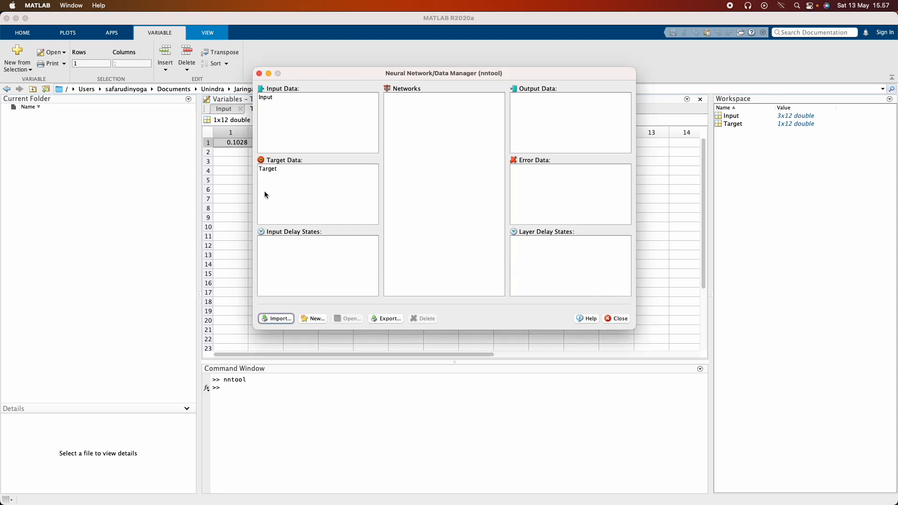
Start a new network and name it Tugas_Akhir_JST_Kelompok@2, leaving the network type at Feed-forward backprop.
{"action": "left_click", "coordinate": [322, 322]}
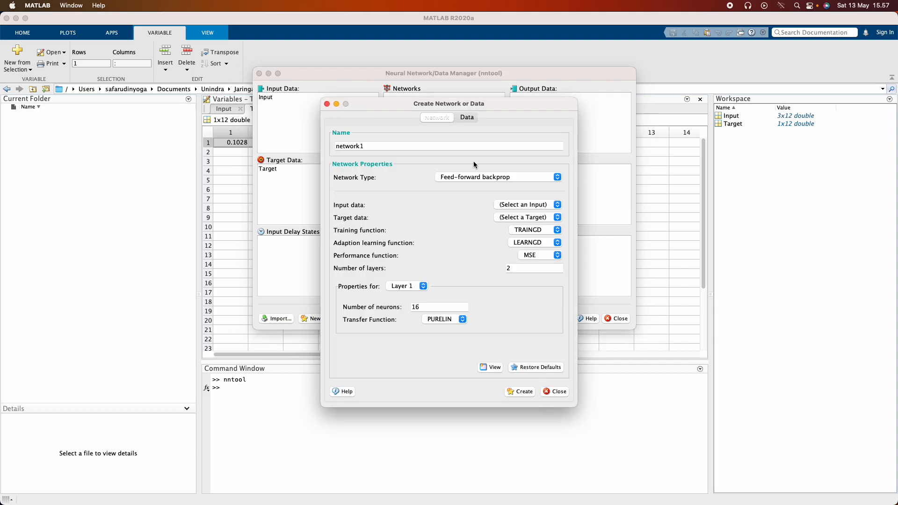
{"action": "left_click", "coordinate": [436, 149]}
{"action": "key", "text": "BackSpace"}
{"action": "key", "text": "BackSpace"}
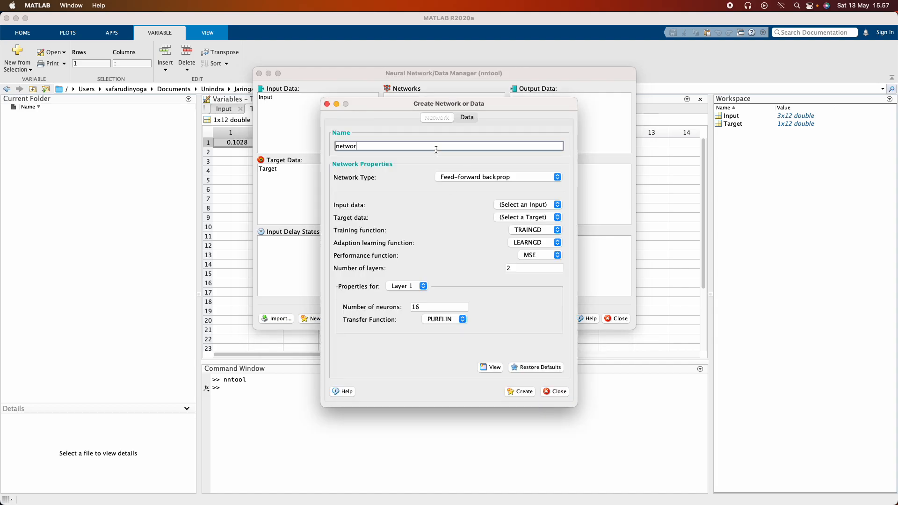
{"action": "key", "text": "BackSpace"}
{"action": "key", "text": "BackSpace"}
{"action": "type", "text": "Tugas_aK"}
{"action": "type", "text": "A"}
{"action": "key", "text": "BackSpace"}
{"action": "key", "text": "BackSpace"}
{"action": "key", "text": "BackSpace"}
{"action": "type", "text": "A"}
{"action": "key", "text": "BackSpace"}
{"action": "key", "text": "BackSpace"}
{"action": "key", "text": "BackSpace"}
{"action": "type", "text": "khir_JST_E"}
{"action": "key", "text": "BackSpace"}
{"action": "type", "text": "Kelompok@#"}
{"action": "left_click", "coordinate": [446, 177]}
{"action": "left_click", "coordinate": [383, 189]}
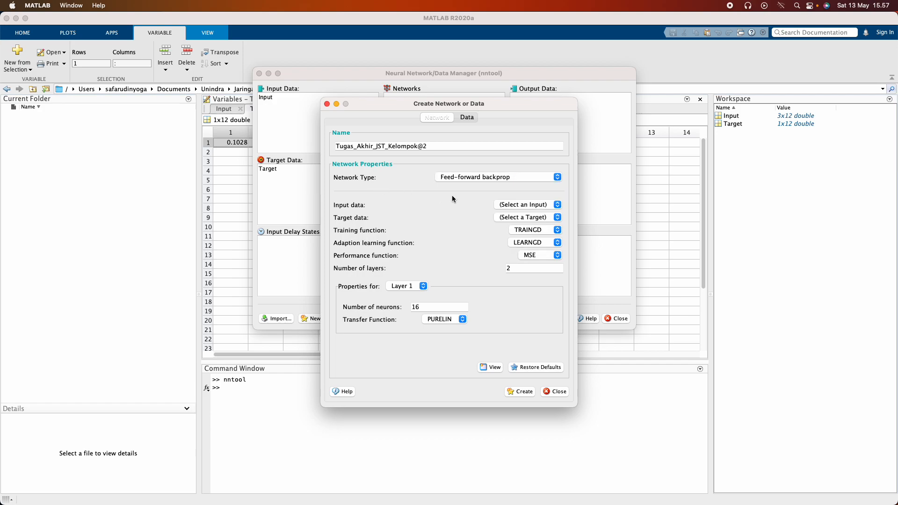
Assign Input as the network's input data and Target as its target data.
{"action": "left_click", "coordinate": [517, 209]}
{"action": "left_click", "coordinate": [367, 205]}
{"action": "left_click", "coordinate": [525, 205]}
{"action": "left_click", "coordinate": [525, 213]}
{"action": "left_click", "coordinate": [529, 217]}
{"action": "left_click", "coordinate": [528, 227]}
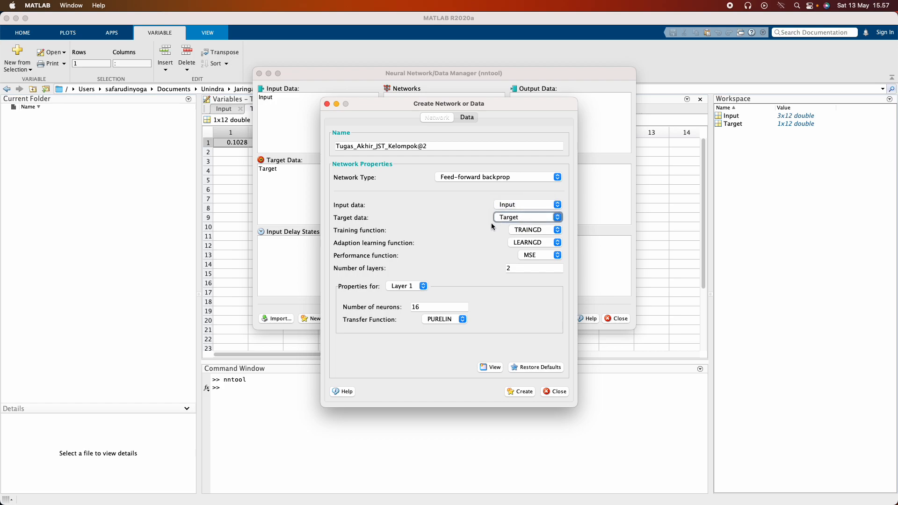
Choose TRAINGD as training function and, after consulting the paper in Preview, LEARNGD as adaption learning function in MATLAB.
{"action": "left_click", "coordinate": [532, 230]}
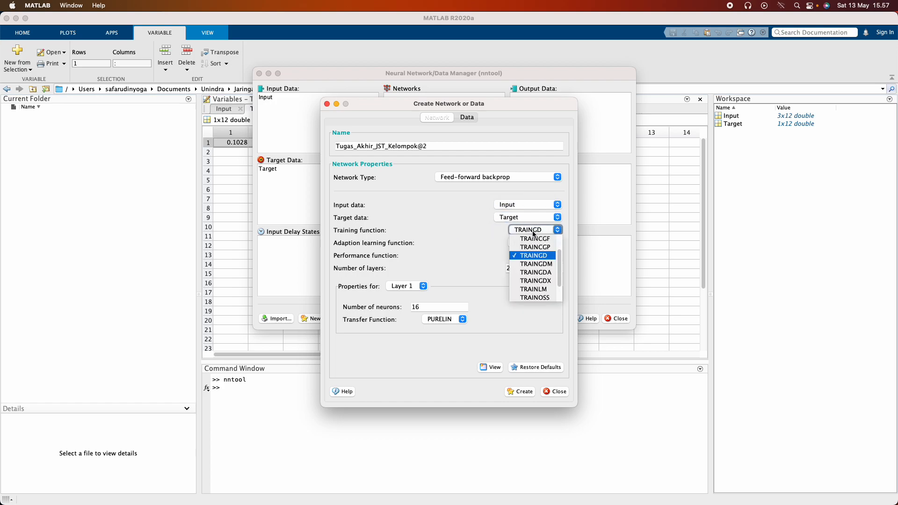
{"action": "left_click", "coordinate": [531, 256]}
{"action": "key", "text": "super+Tab"}
{"action": "left_click", "coordinate": [374, 258]}
{"action": "scroll", "coordinate": [338, 265], "scroll_direction": "down", "scroll_amount": 5}
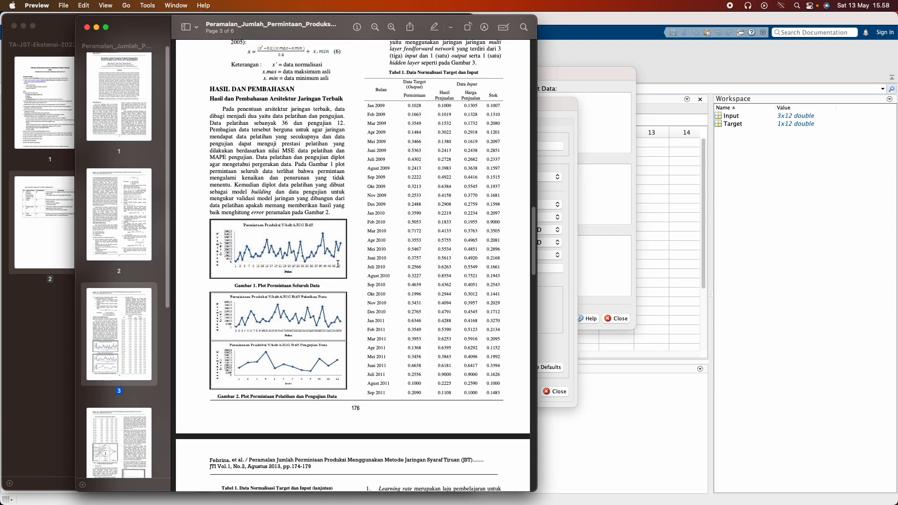
{"action": "scroll", "coordinate": [338, 265], "scroll_direction": "down", "scroll_amount": 5}
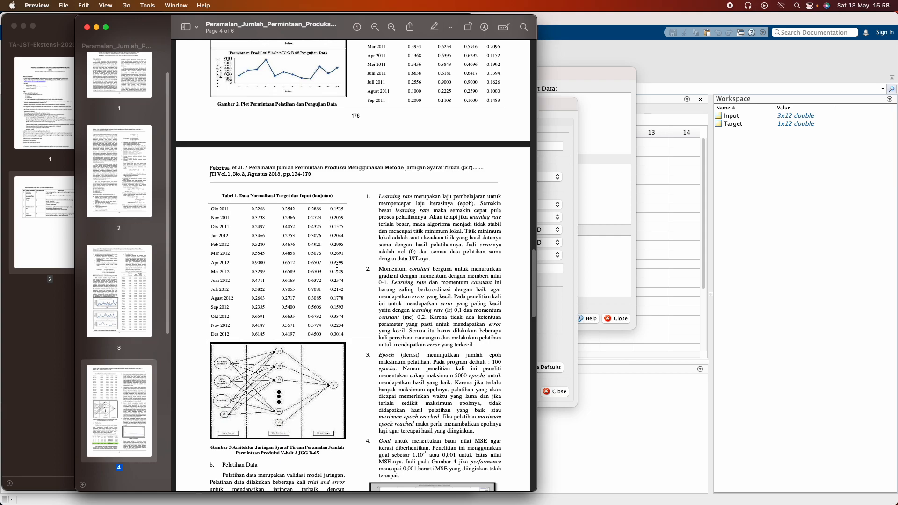
{"action": "scroll", "coordinate": [347, 276], "scroll_direction": "down", "scroll_amount": 5}
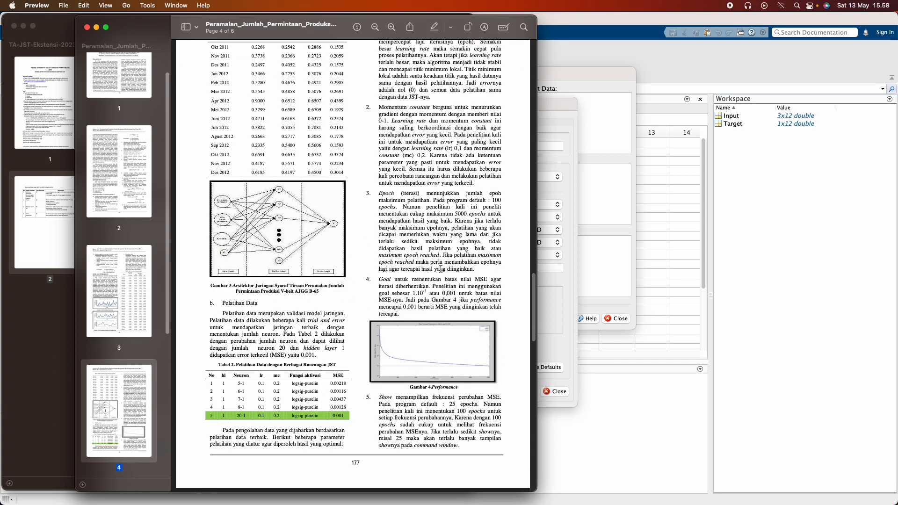
{"action": "left_click", "coordinate": [537, 242]}
{"action": "left_click", "coordinate": [537, 242]}
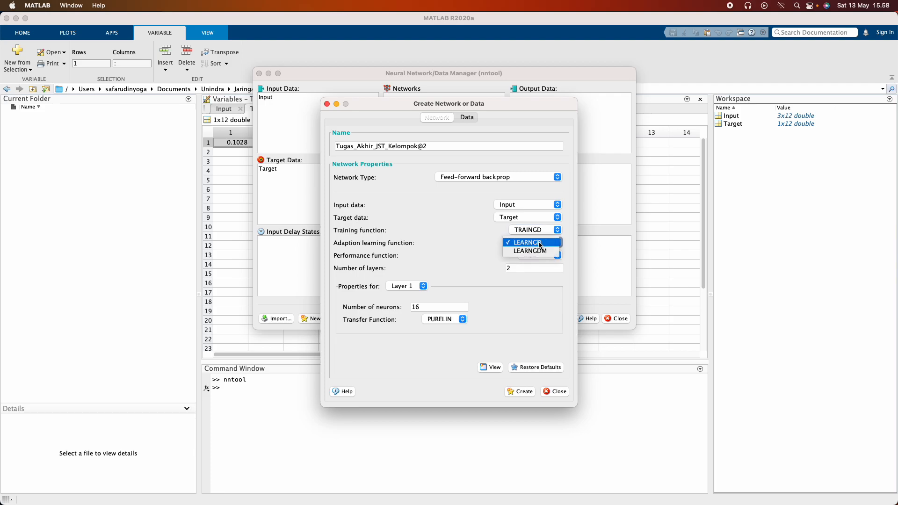
{"action": "left_click", "coordinate": [531, 244]}
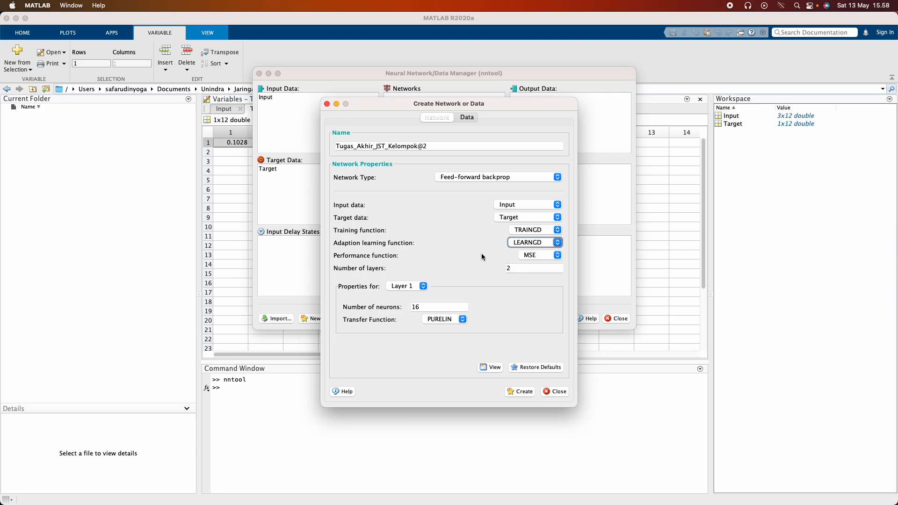
Keep the number of layers at 2 and the Layer 1 transfer function at PURELIN.
{"action": "key", "text": "super+Tab"}
{"action": "key", "text": "super+Tab"}
{"action": "key", "text": "super+Tab"}
{"action": "key", "text": "super+Tab"}
{"action": "left_click", "coordinate": [514, 268]}
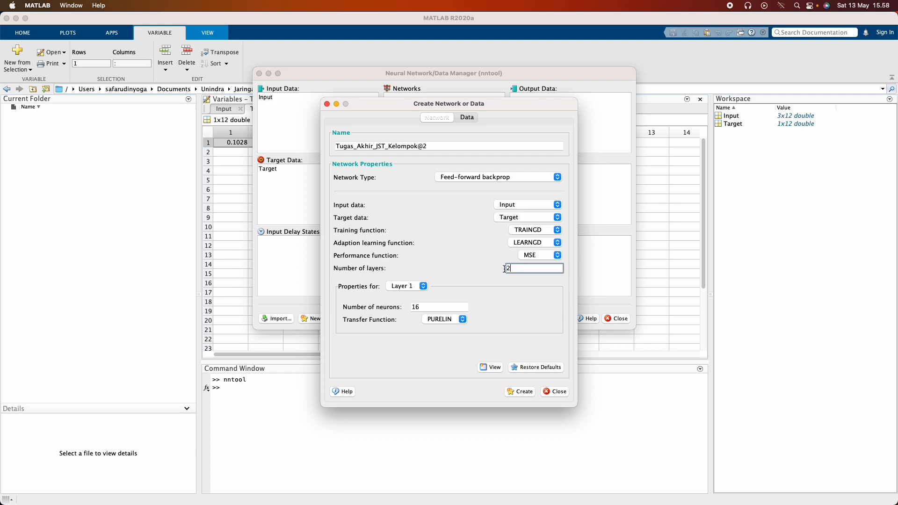
{"action": "left_click", "coordinate": [447, 320]}
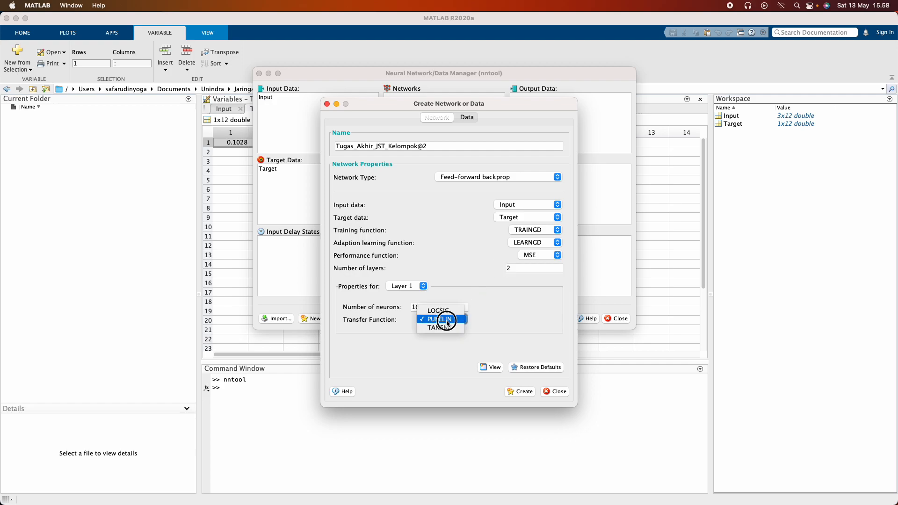
{"action": "left_click", "coordinate": [459, 322]}
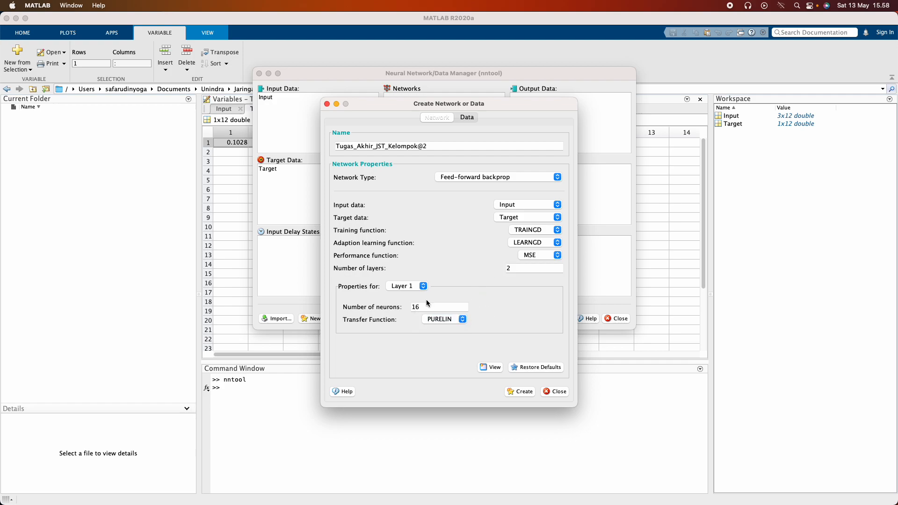
Consult the paper in Preview for its network architecture figure and its training design table, and return to MATLAB.
{"action": "key", "text": "super+Tab"}
{"action": "scroll", "coordinate": [338, 309], "scroll_direction": "down", "scroll_amount": 3}
{"action": "scroll", "coordinate": [408, 318], "scroll_direction": "up", "scroll_amount": 2}
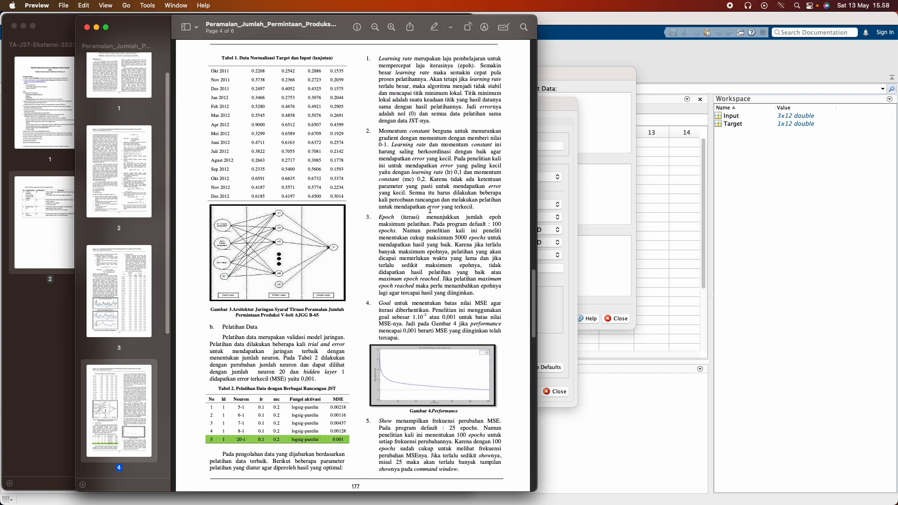
{"action": "scroll", "coordinate": [412, 224], "scroll_direction": "up", "scroll_amount": 3}
{"action": "scroll", "coordinate": [412, 224], "scroll_direction": "up", "scroll_amount": 5}
{"action": "scroll", "coordinate": [382, 265], "scroll_direction": "down", "scroll_amount": 8}
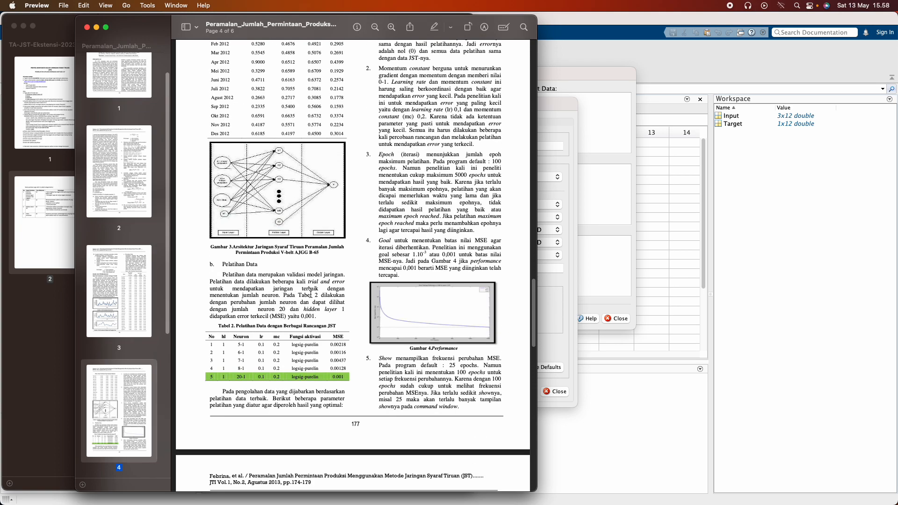
{"action": "key", "text": "super+Tab"}
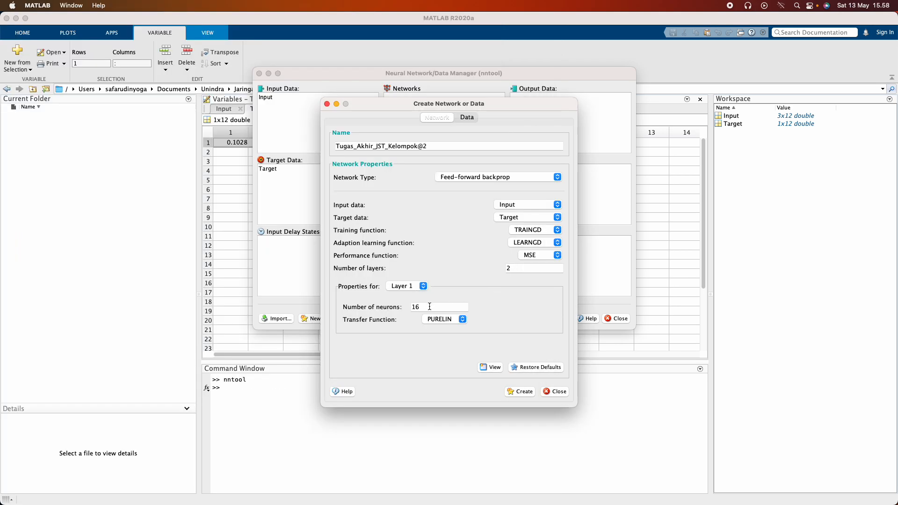
{"action": "key", "text": "super+Tab"}
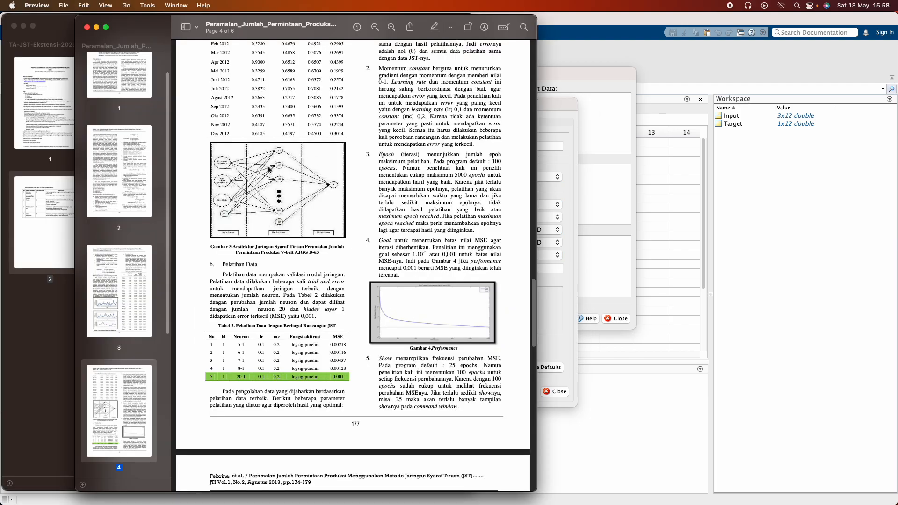
{"action": "scroll", "coordinate": [284, 218], "scroll_direction": "up", "scroll_amount": 2}
{"action": "key", "text": "super+Tab"}
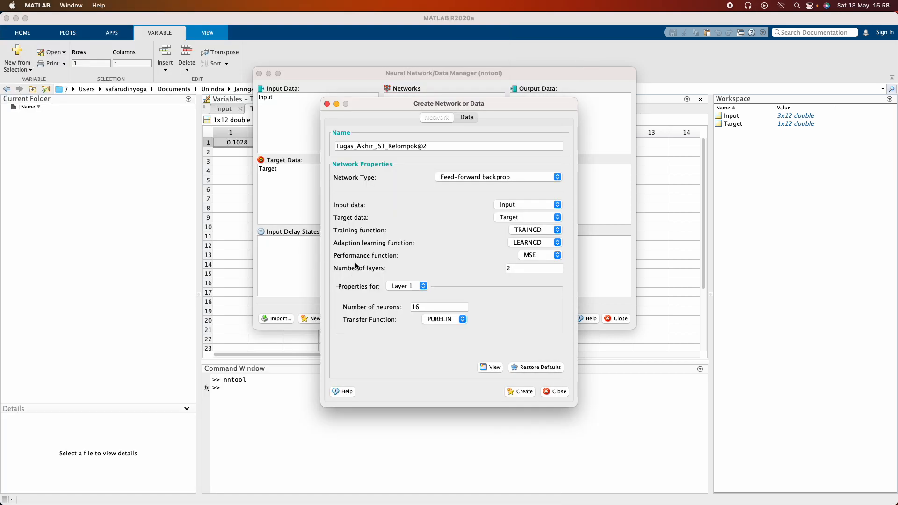
Check the Layer 1 transfer function options in MATLAB against the paper's training and normalised data tables in Preview.
{"action": "left_click", "coordinate": [448, 320]}
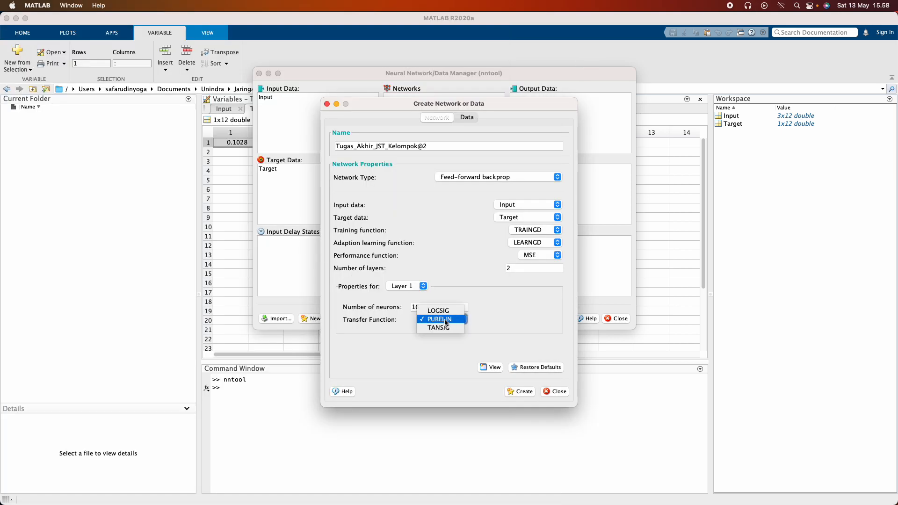
{"action": "key", "text": "super+Tab"}
{"action": "scroll", "coordinate": [416, 308], "scroll_direction": "down", "scroll_amount": 3}
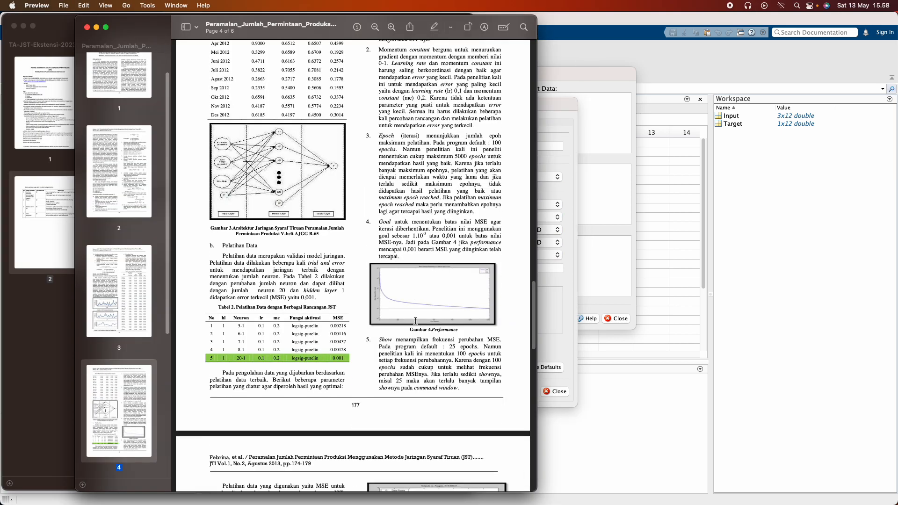
{"action": "scroll", "coordinate": [416, 313], "scroll_direction": "up", "scroll_amount": 5}
{"action": "scroll", "coordinate": [415, 321], "scroll_direction": "up", "scroll_amount": 6}
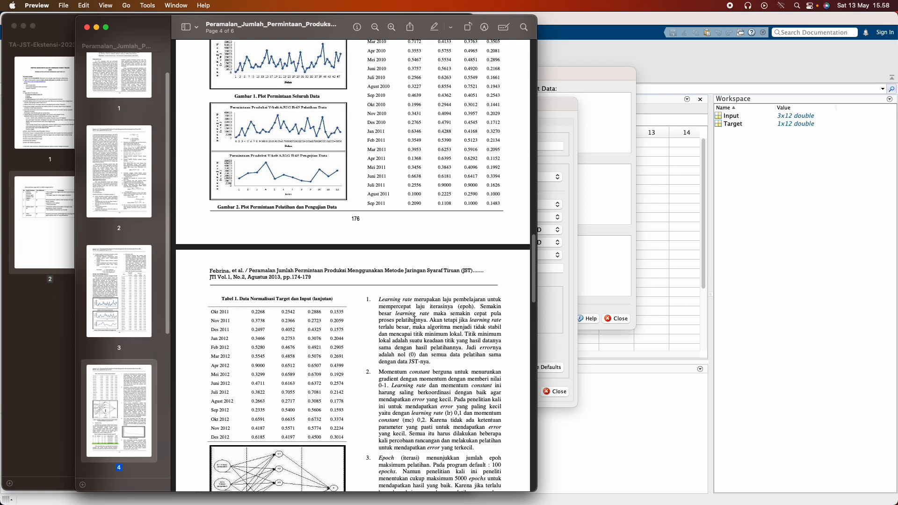
{"action": "scroll", "coordinate": [415, 319], "scroll_direction": "up", "scroll_amount": 1}
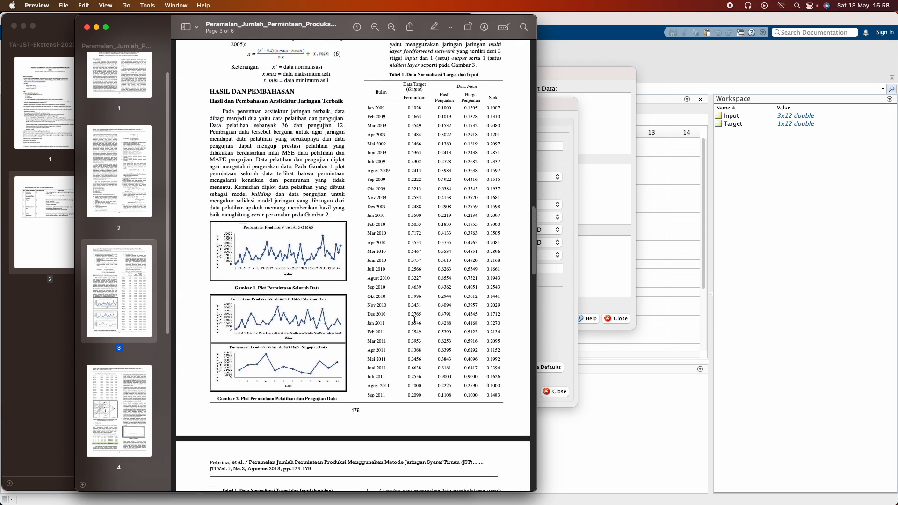
{"action": "key", "text": "super+Tab"}
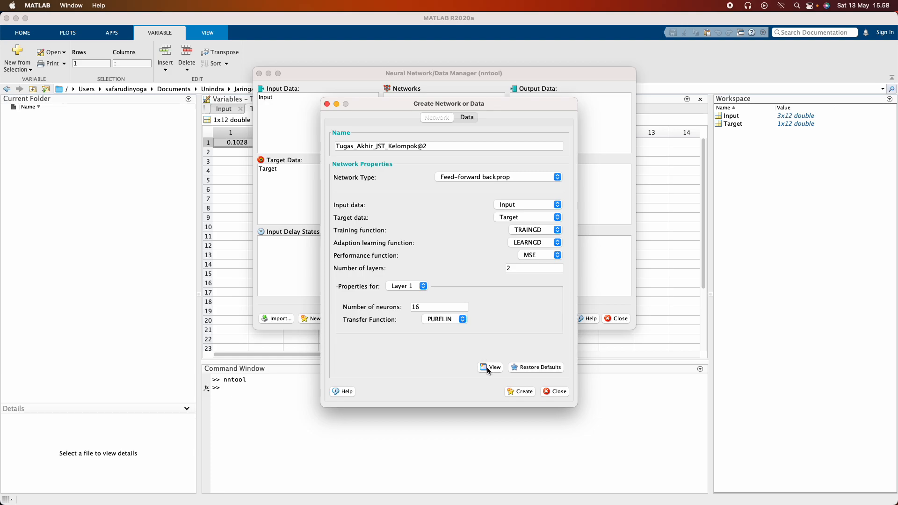
Preview the diagram of the configured network to inspect its hidden and output layers, and close the preview.
{"action": "left_click", "coordinate": [458, 120]}
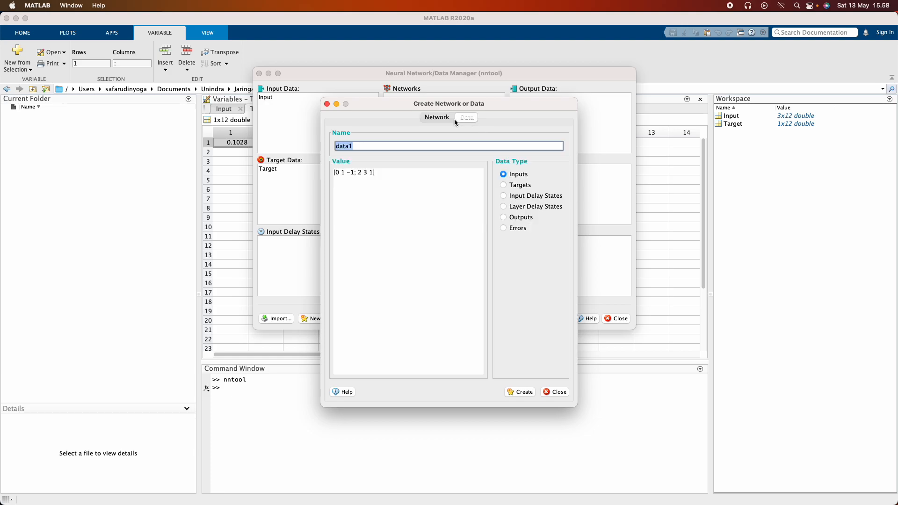
{"action": "left_click", "coordinate": [443, 120]}
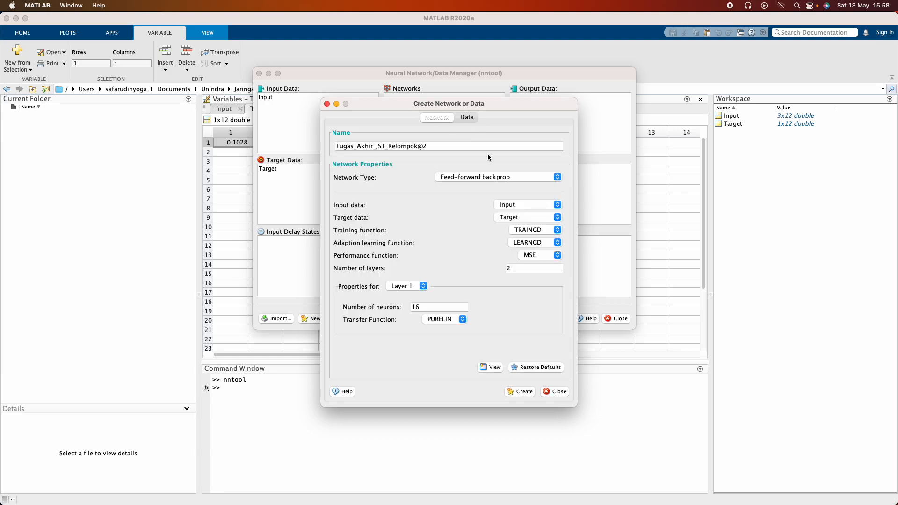
{"action": "left_click", "coordinate": [494, 368]}
{"action": "left_click_drag", "start_coordinate": [431, 219], "coordinate": [416, 157]}
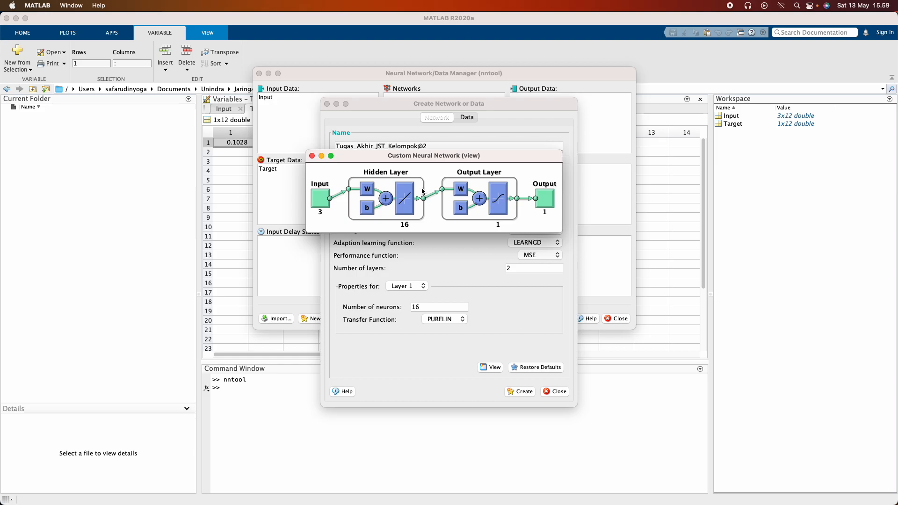
{"action": "left_click_drag", "start_coordinate": [432, 156], "coordinate": [451, 183]}
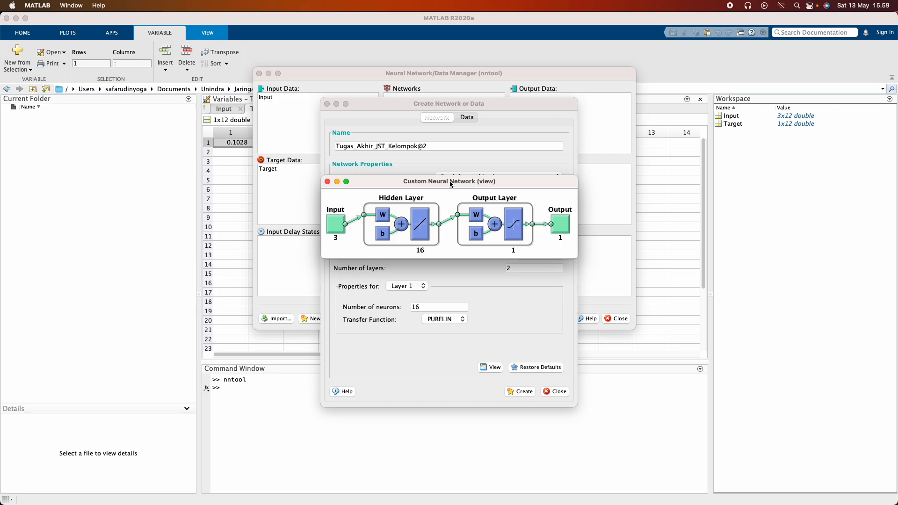
{"action": "left_click", "coordinate": [327, 182]}
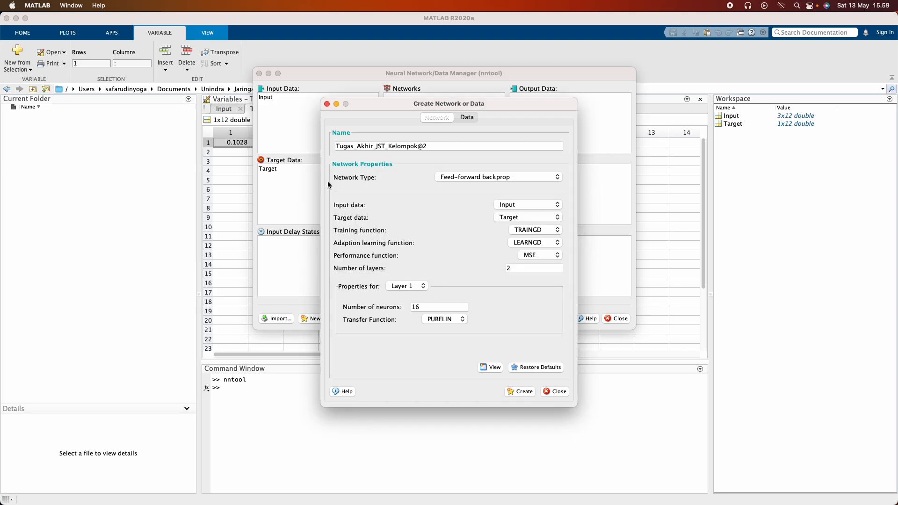
Rename the network Tugas_Akhir_JST_Kelompok2, create it, and close the network creation dialog.
{"action": "left_click", "coordinate": [522, 391]}
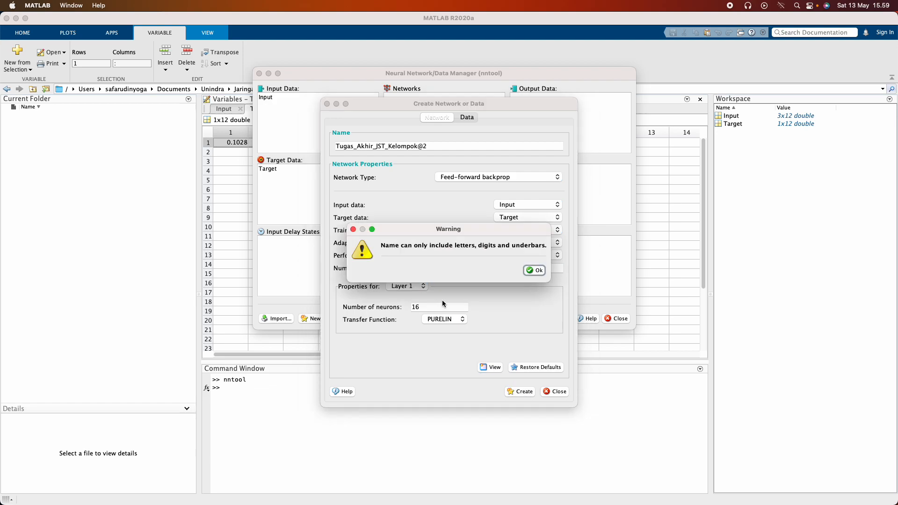
{"action": "left_click", "coordinate": [534, 271]}
{"action": "left_click", "coordinate": [423, 146]}
{"action": "key", "text": "BackSpace"}
{"action": "left_click", "coordinate": [522, 390]}
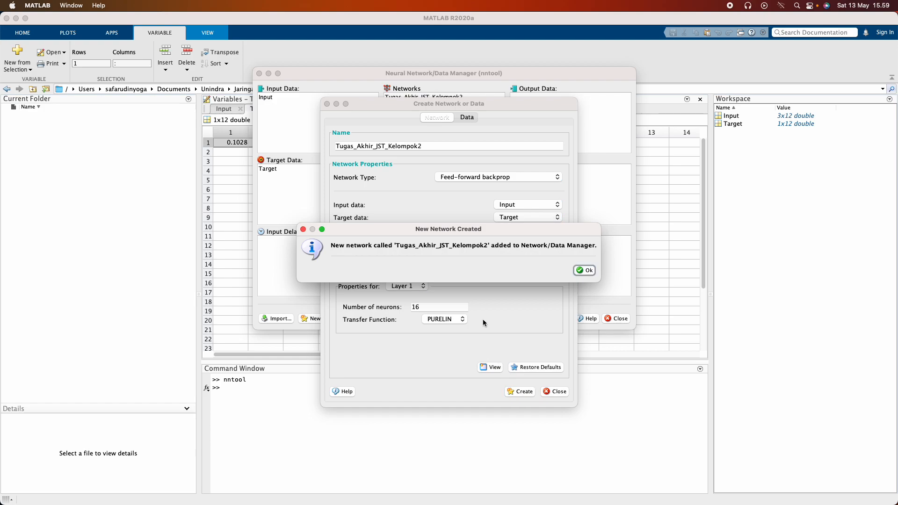
{"action": "left_click", "coordinate": [584, 270]}
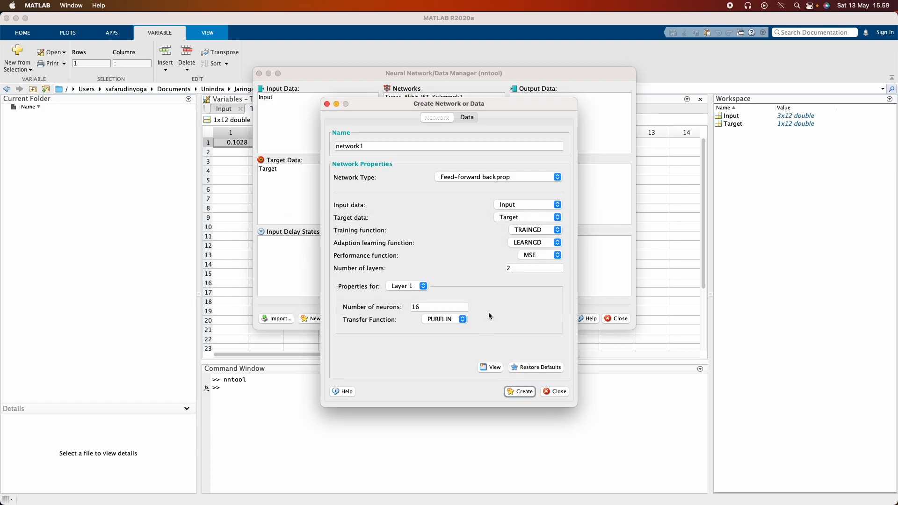
{"action": "left_click", "coordinate": [557, 392]}
Open the Tugas_Akhir_JST_Kelompok2 network and set its training inputs to Input and its training targets to Target.
{"action": "double_click", "coordinate": [449, 100]}
{"action": "left_click_drag", "start_coordinate": [489, 18], "coordinate": [439, 147]}
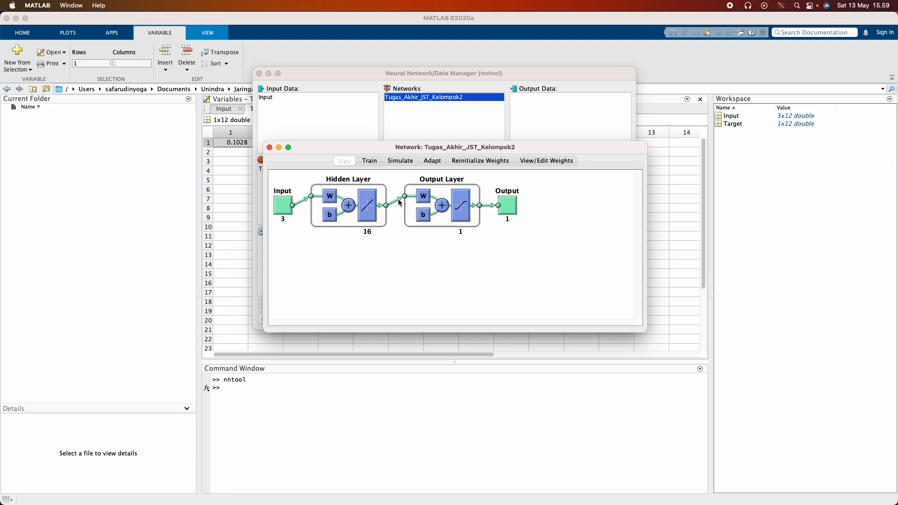
{"action": "left_click", "coordinate": [369, 161]}
{"action": "left_click", "coordinate": [406, 208]}
{"action": "left_click", "coordinate": [405, 209]}
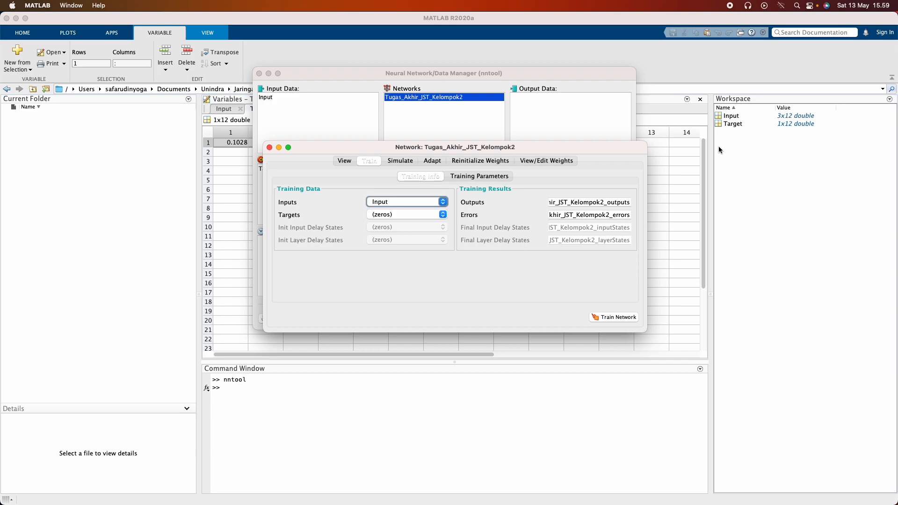
{"action": "left_click", "coordinate": [427, 214]}
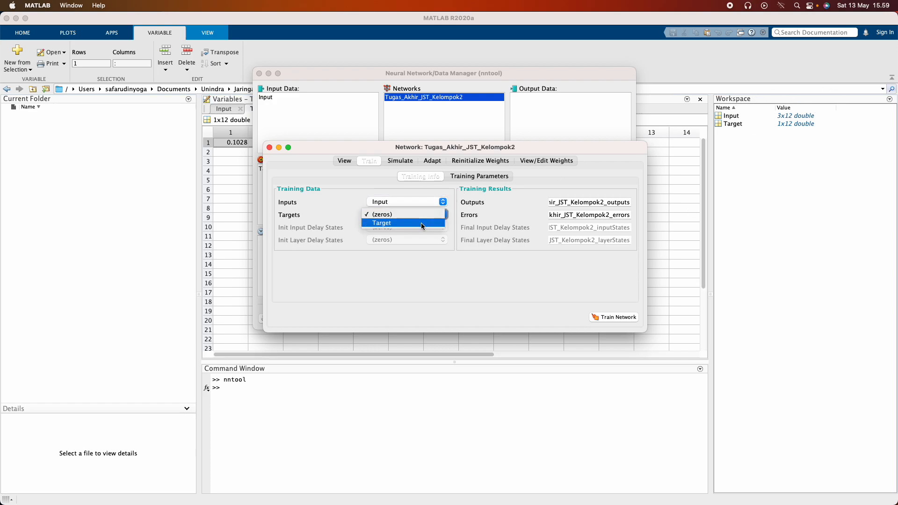
{"action": "left_click", "coordinate": [420, 223]}
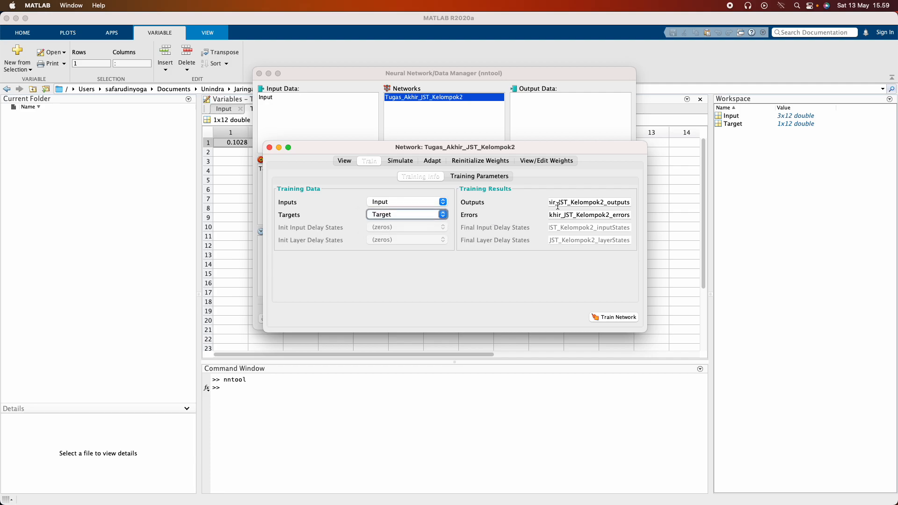
Consult the paper's learning rate section in Preview and set the training parameter lr to 0.1 in MATLAB.
{"action": "left_click", "coordinate": [457, 179]}
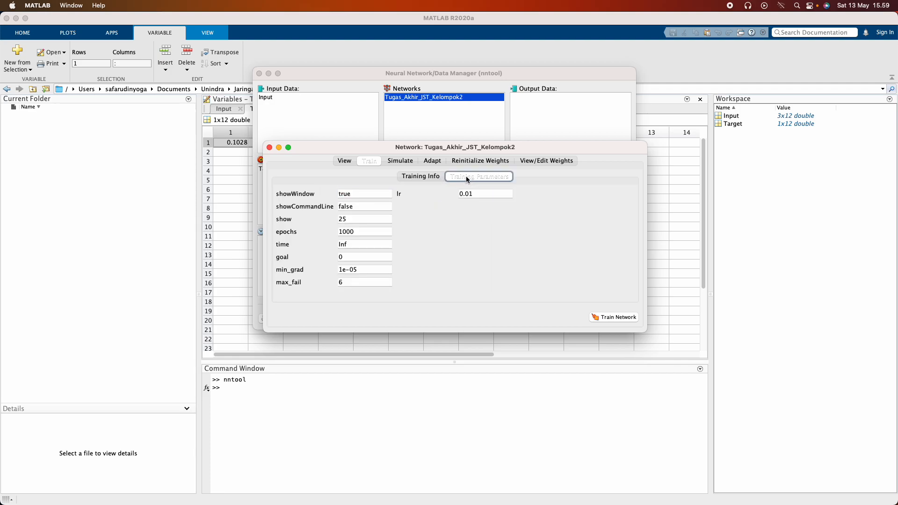
{"action": "left_click", "coordinate": [391, 193]}
{"action": "key", "text": "super+Tab"}
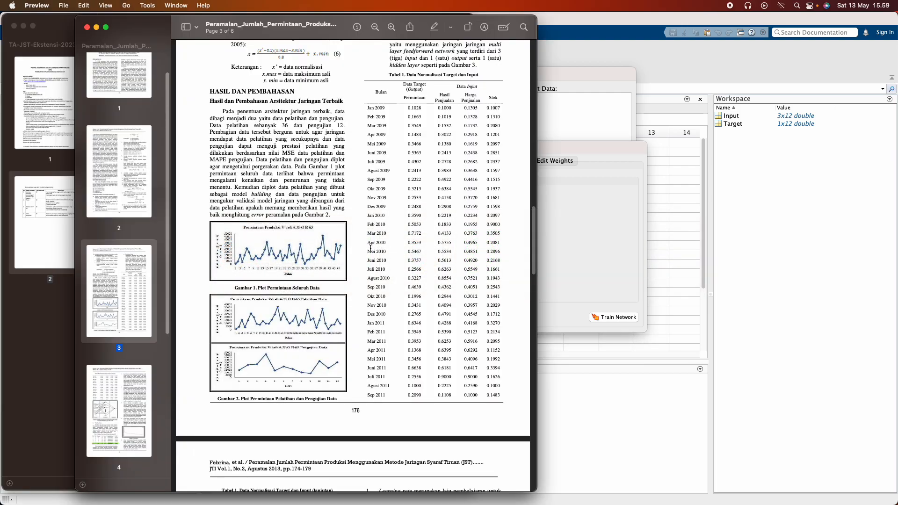
{"action": "scroll", "coordinate": [371, 248], "scroll_direction": "up", "scroll_amount": 5}
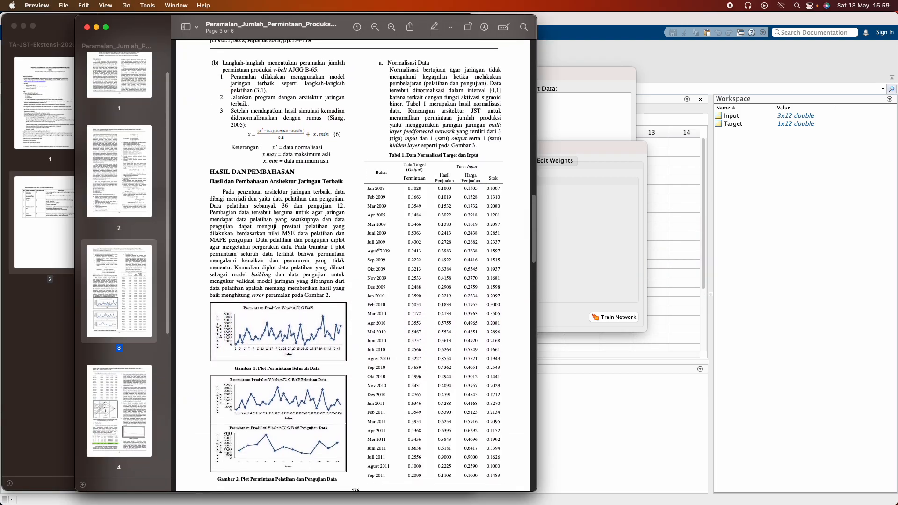
{"action": "scroll", "coordinate": [377, 246], "scroll_direction": "down", "scroll_amount": 15}
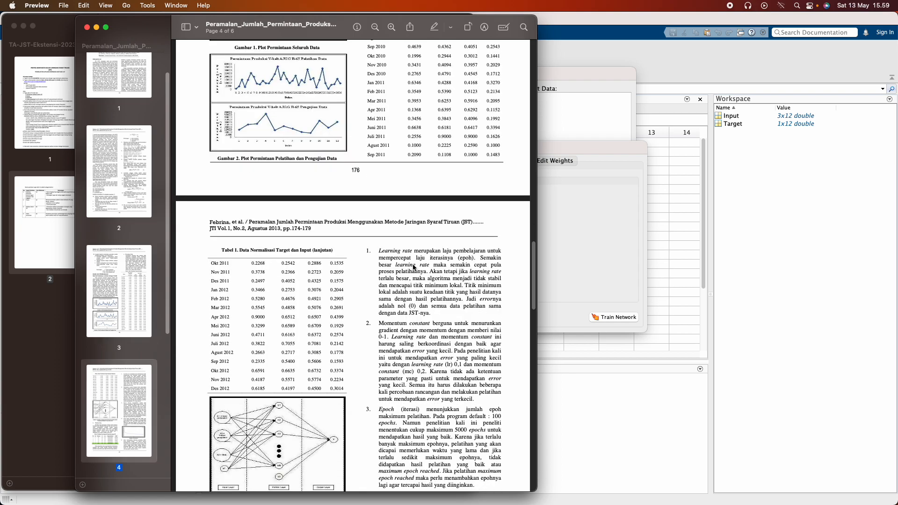
{"action": "scroll", "coordinate": [434, 295], "scroll_direction": "down", "scroll_amount": 2}
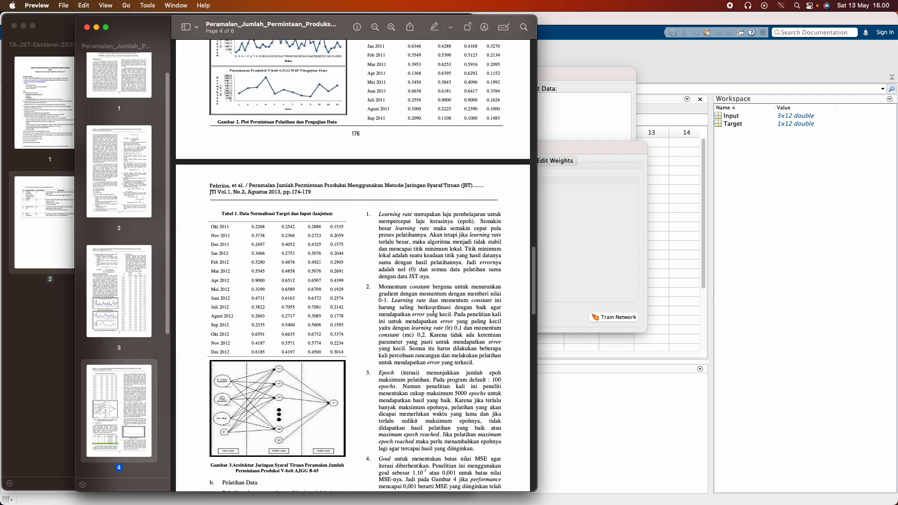
{"action": "left_click", "coordinate": [609, 237]}
{"action": "left_click", "coordinate": [479, 196]}
{"action": "key", "text": "Left"}
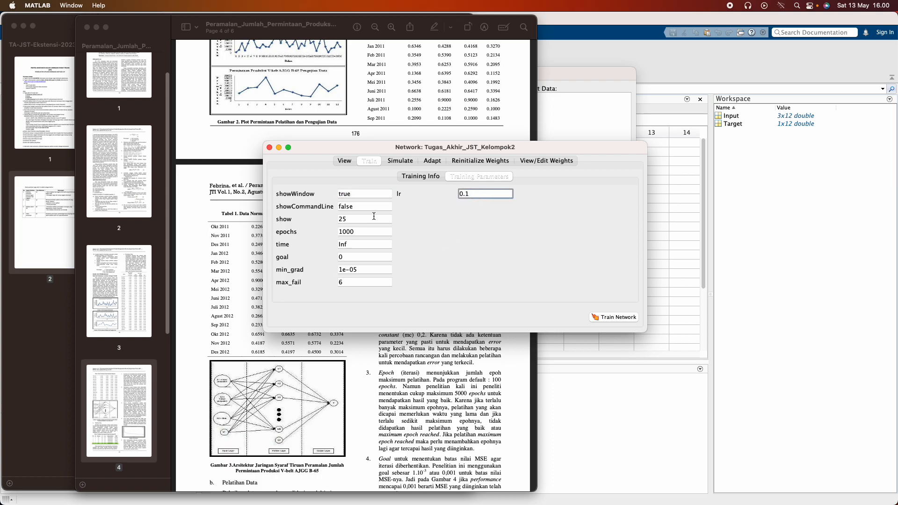
Set the training parameters min_grad to 1e-09 and max_fail to 9999.
{"action": "left_click", "coordinate": [365, 231]}
{"action": "left_click", "coordinate": [343, 230]}
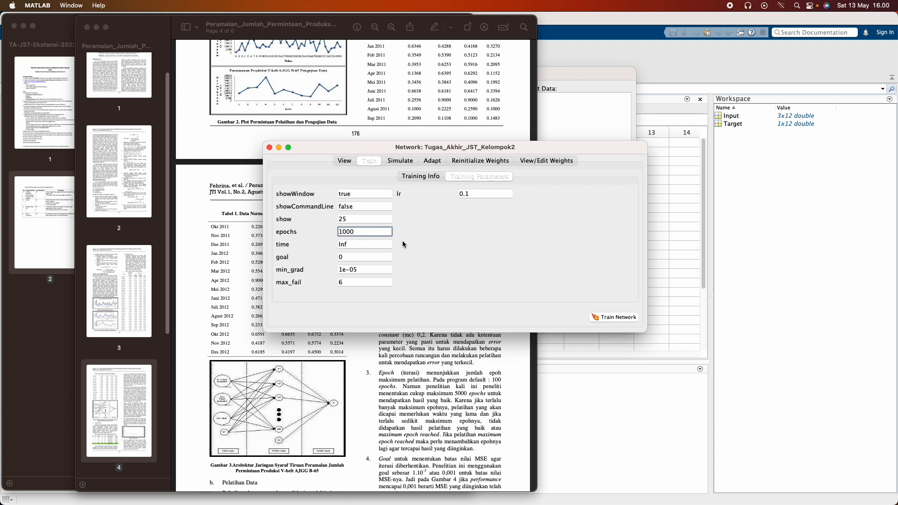
{"action": "left_click", "coordinate": [395, 263]}
{"action": "left_click", "coordinate": [389, 271]}
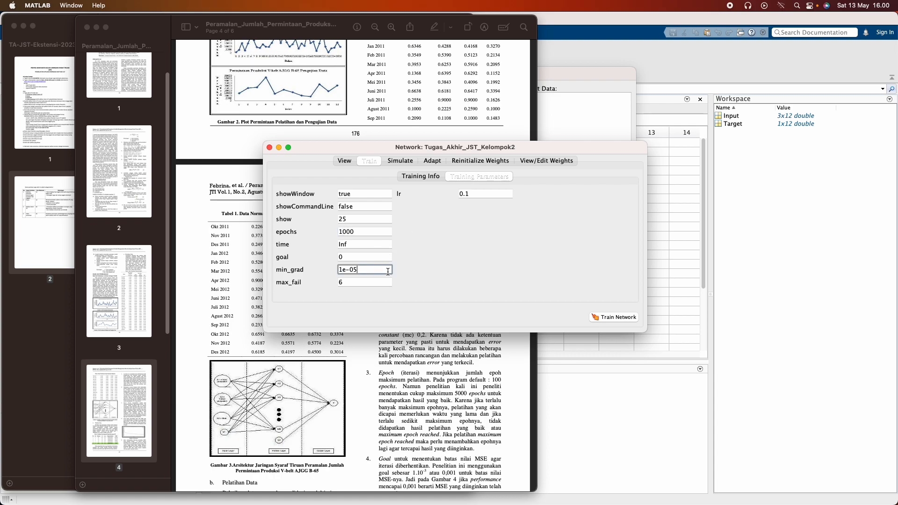
{"action": "key", "text": "BackSpace"}
{"action": "type", "text": "9"}
{"action": "left_click", "coordinate": [376, 284]}
{"action": "key", "text": "BackSpace"}
{"action": "type", "text": "9999"}
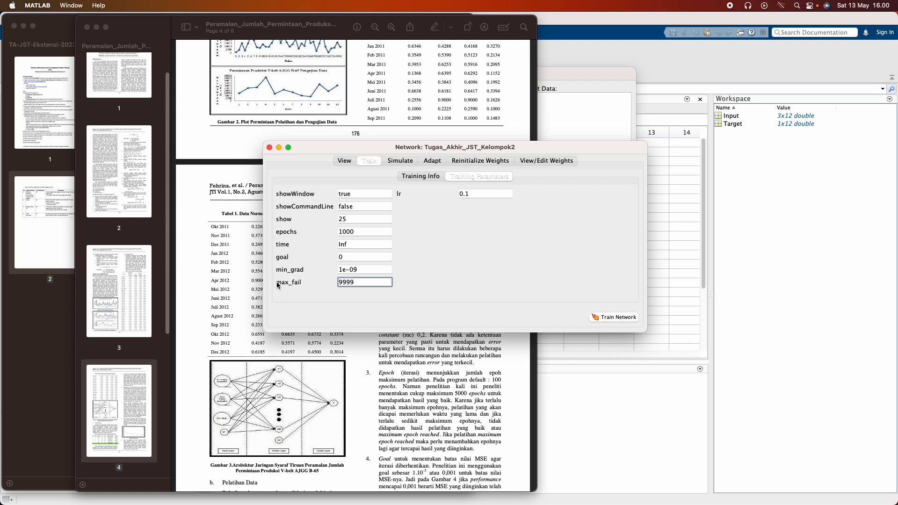
Review the training data and parameters, train the network, and bring up its regression plot.
{"action": "left_click", "coordinate": [429, 177]}
{"action": "left_click", "coordinate": [456, 178]}
{"action": "left_click", "coordinate": [436, 177]}
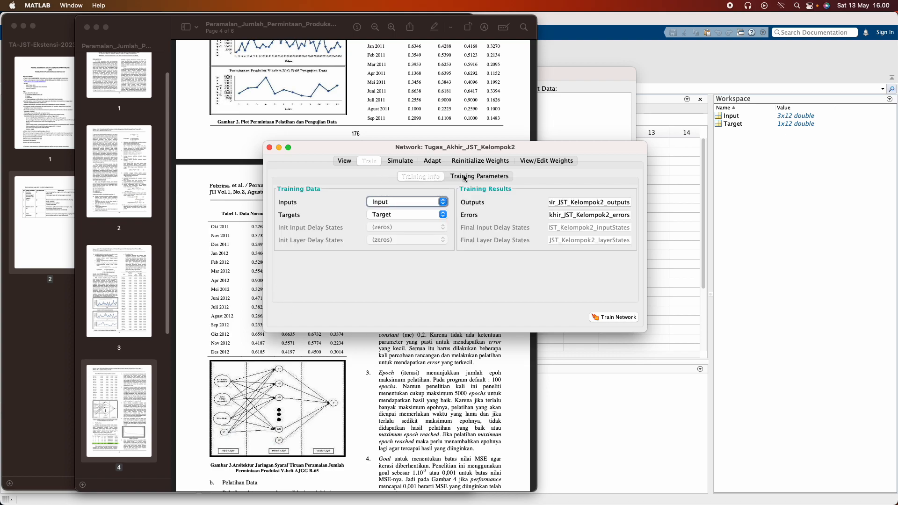
{"action": "left_click", "coordinate": [464, 179]}
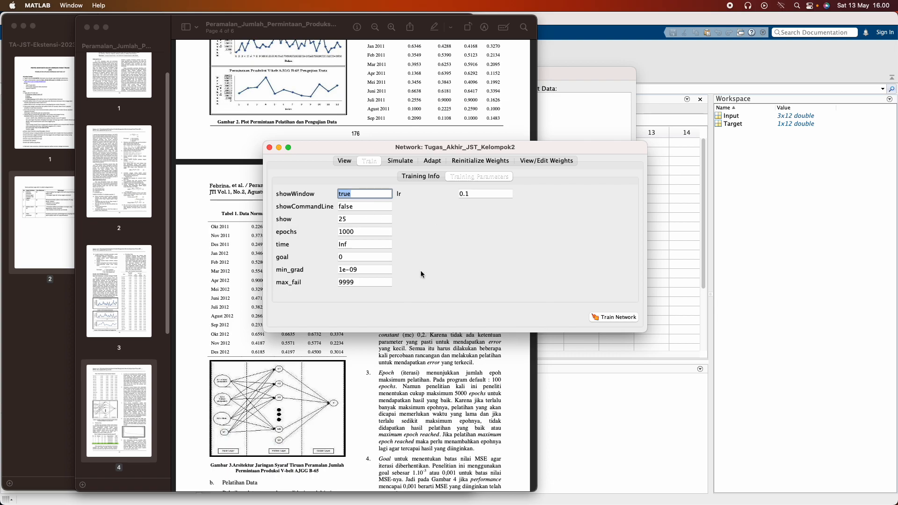
{"action": "left_click", "coordinate": [421, 176]}
{"action": "left_click", "coordinate": [467, 176]}
{"action": "left_click", "coordinate": [613, 316]}
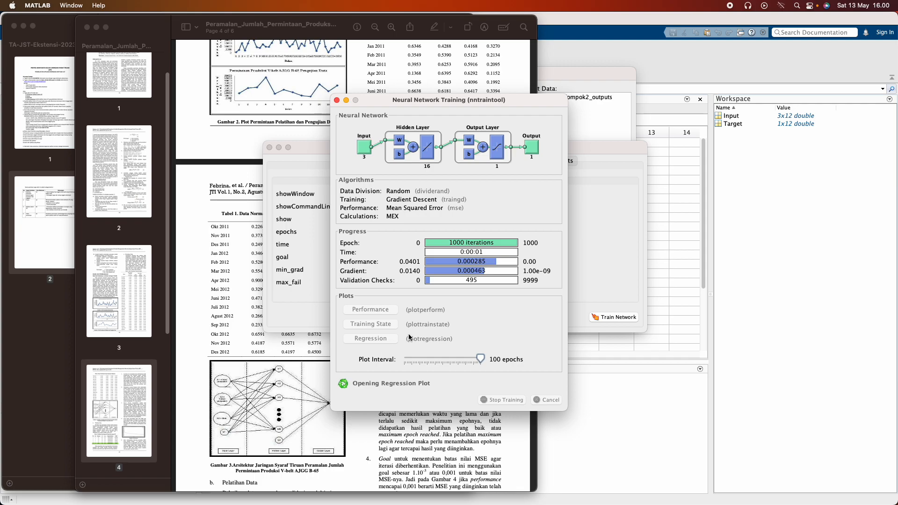
{"action": "left_click_drag", "start_coordinate": [473, 82], "coordinate": [500, 87]}
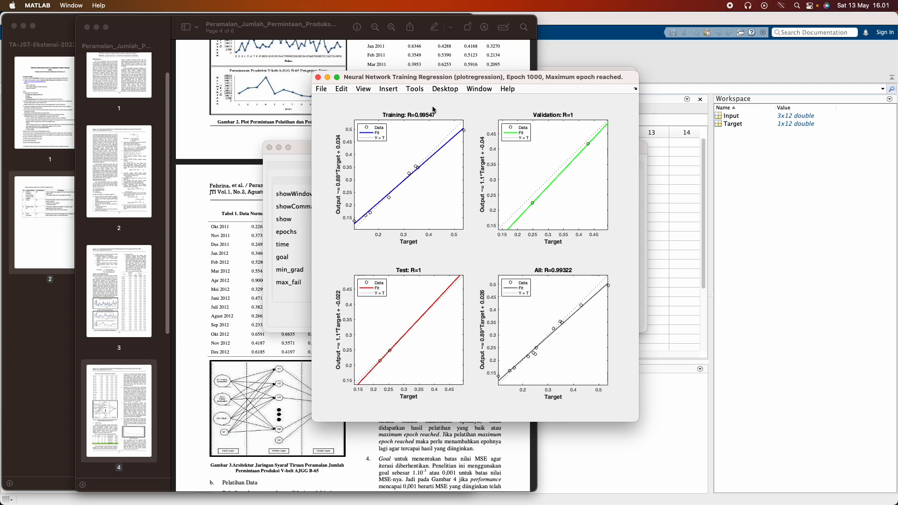
Close the regression plot and training window, then open the Tugas_Akhir_JST_Kelompok2_outputs data for viewing.
{"action": "left_click_drag", "start_coordinate": [430, 82], "coordinate": [444, 80]}
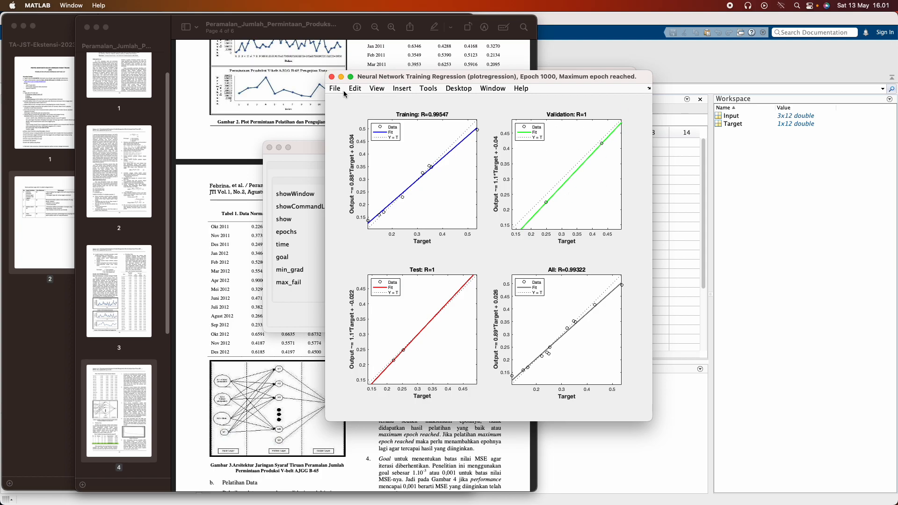
{"action": "left_click", "coordinate": [331, 76]}
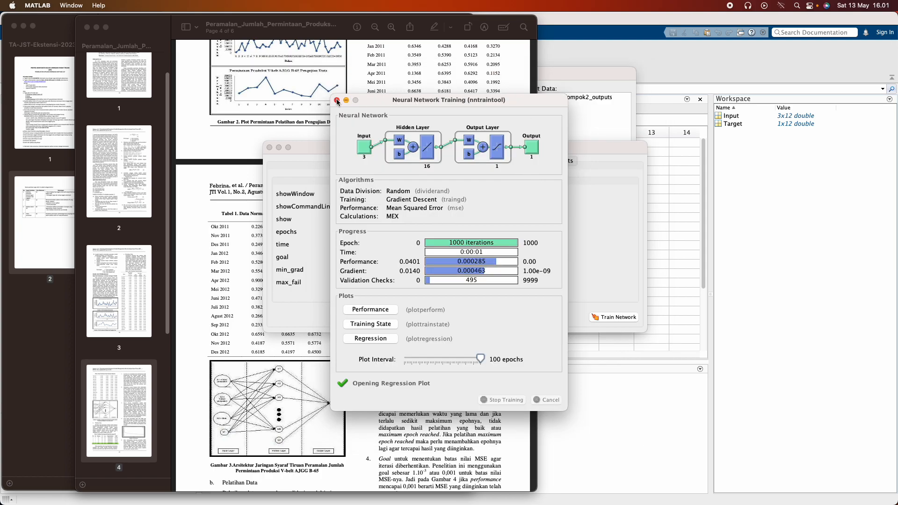
{"action": "left_click", "coordinate": [337, 100]}
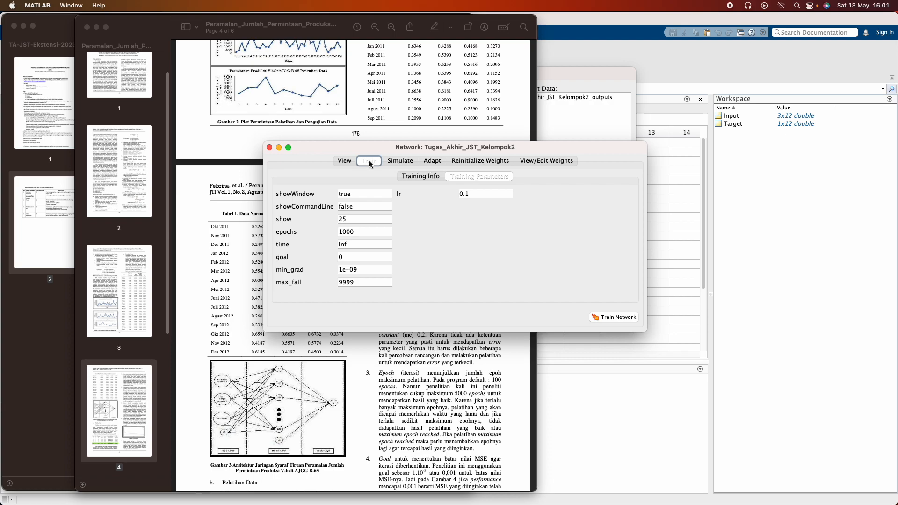
{"action": "left_click", "coordinate": [344, 160]}
{"action": "left_click", "coordinate": [367, 160]}
{"action": "left_click", "coordinate": [563, 98]}
{"action": "double_click", "coordinate": [556, 97]}
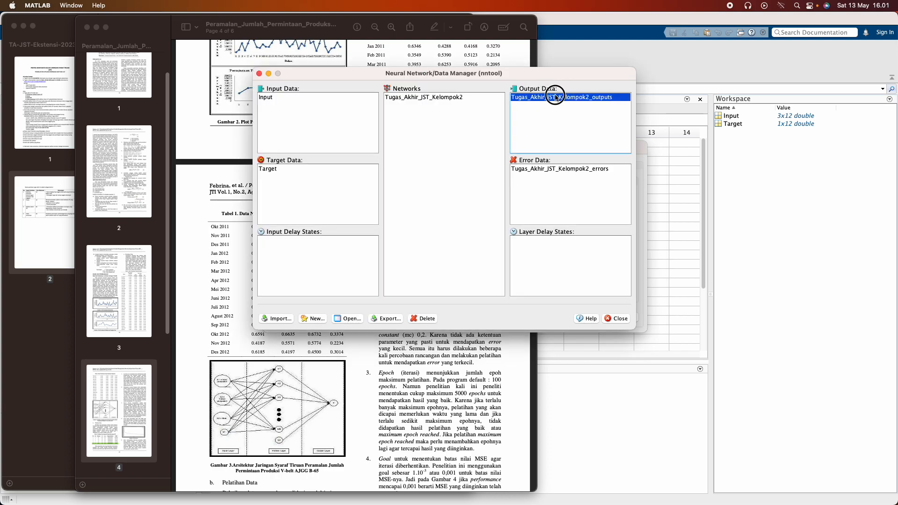
{"action": "left_click_drag", "start_coordinate": [467, 20], "coordinate": [747, 146]}
Switch to the Data workbook in Excel, arrange it beside the network outputs window, and cancel the pending copy of the y row.
{"action": "key", "text": "super+Tab"}
{"action": "key", "text": "super+Tab"}
{"action": "key", "text": "super+Tab"}
{"action": "key", "text": "super+Tab"}
{"action": "key", "text": "super+Tab"}
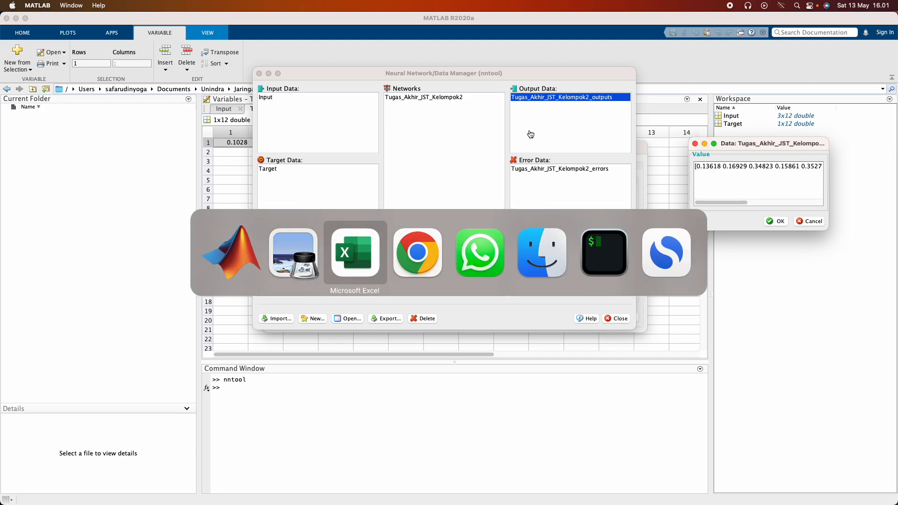
{"action": "key", "text": "super+Tab"}
{"action": "key", "text": "super+Tab"}
{"action": "key", "text": "super+Tab"}
{"action": "key", "text": "super+Tab"}
{"action": "key", "text": "super+Tab"}
{"action": "key", "text": "super+Tab"}
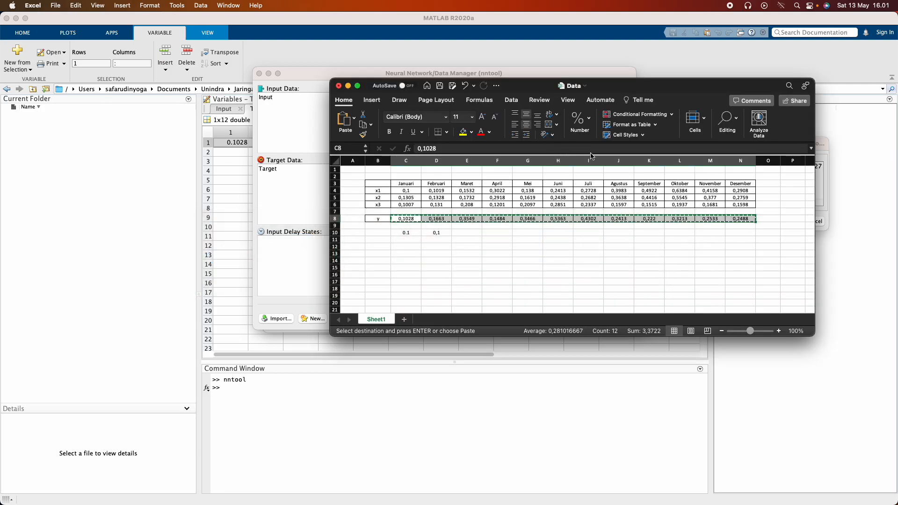
{"action": "left_click_drag", "start_coordinate": [595, 89], "coordinate": [346, 157]}
{"action": "left_click_drag", "start_coordinate": [729, 137], "coordinate": [574, 173]}
{"action": "left_click", "coordinate": [308, 301]}
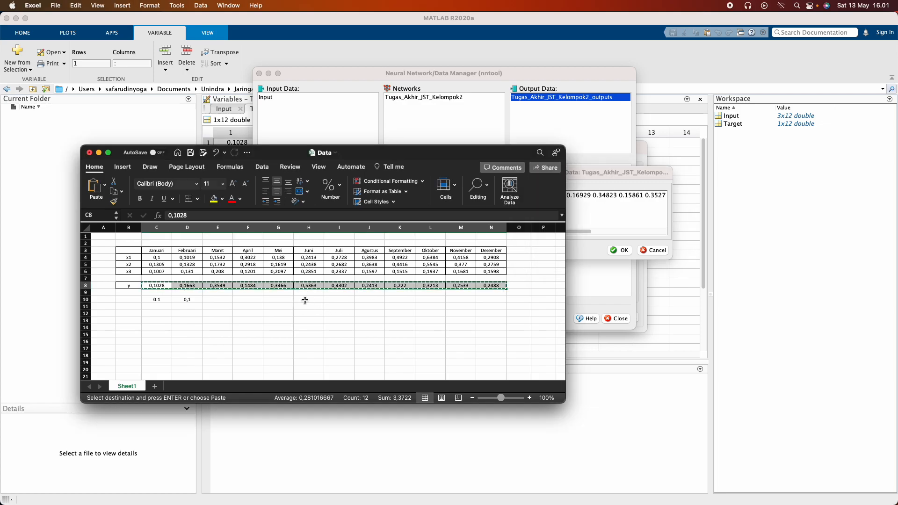
{"action": "left_click", "coordinate": [278, 300]}
{"action": "key", "text": "Escape"}
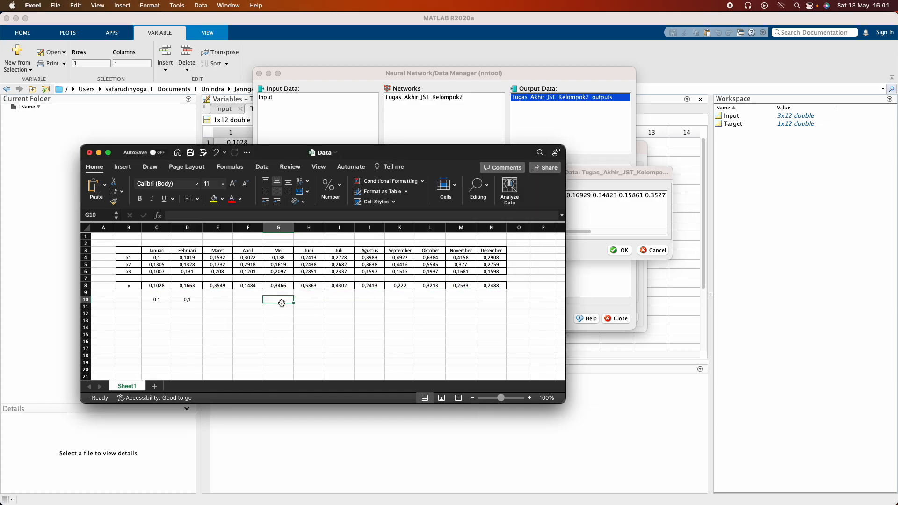
Widen the network outputs window, compare its values with the y row in the Data workbook, and close the outputs.
{"action": "left_click", "coordinate": [584, 173]}
{"action": "left_click_drag", "start_coordinate": [674, 211], "coordinate": [823, 215]}
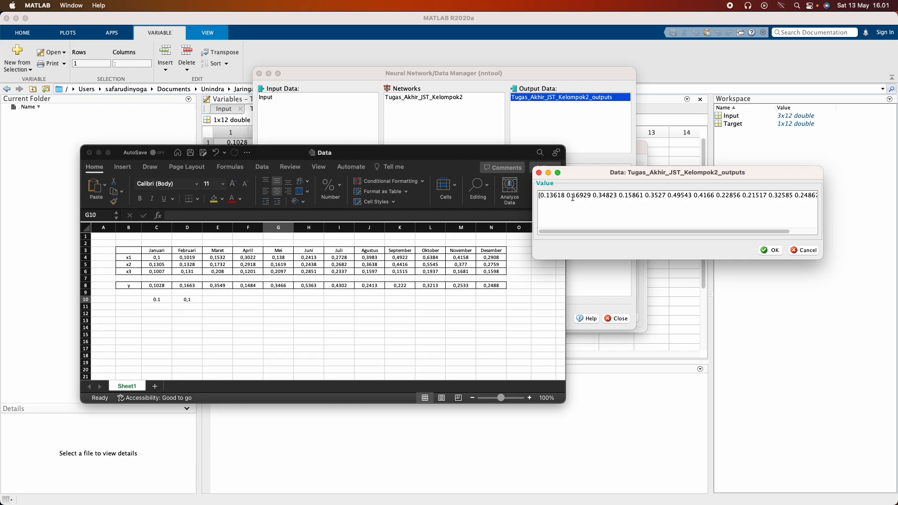
{"action": "double_click", "coordinate": [571, 197]}
{"action": "left_click_drag", "start_coordinate": [598, 195], "coordinate": [617, 197]}
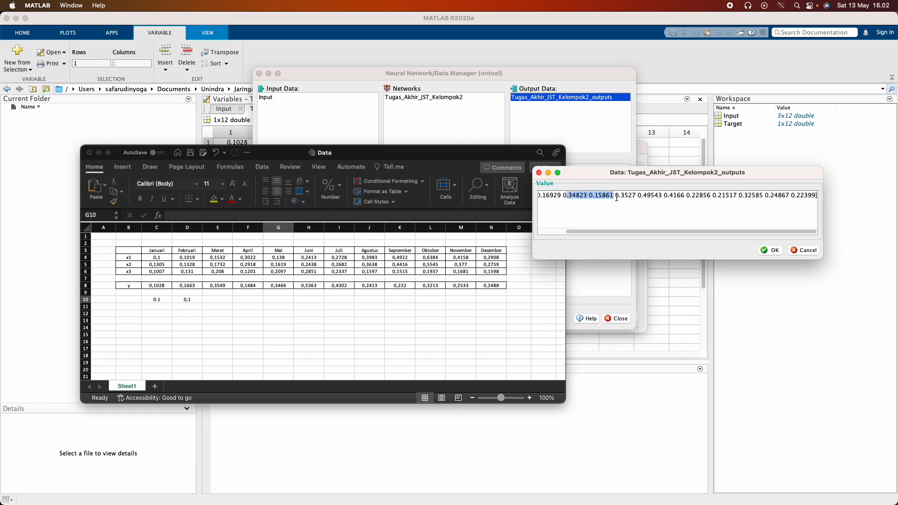
{"action": "left_click", "coordinate": [772, 251]}
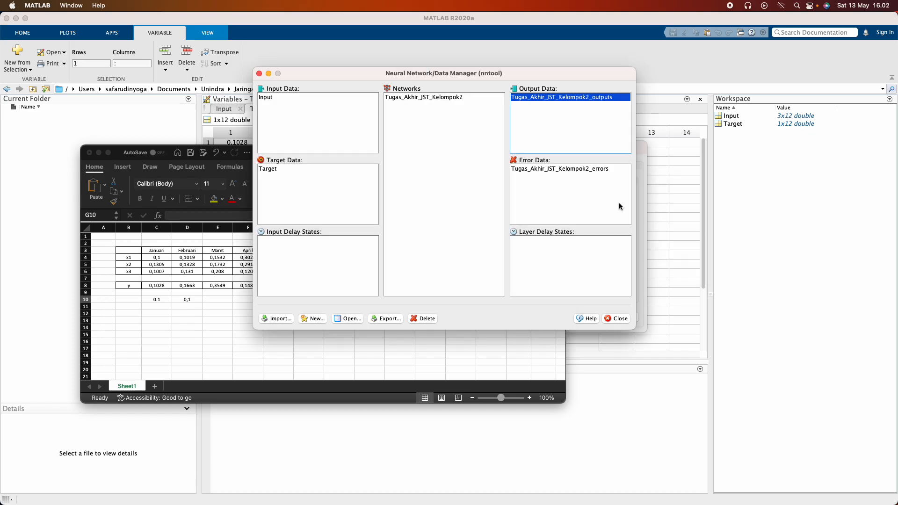
Set the Tugas_Akhir_JST_Kelompok2 network's epochs to 2000, train it, and review the regression plot before closing the training results.
{"action": "double_click", "coordinate": [447, 99]}
{"action": "left_click", "coordinate": [369, 161]}
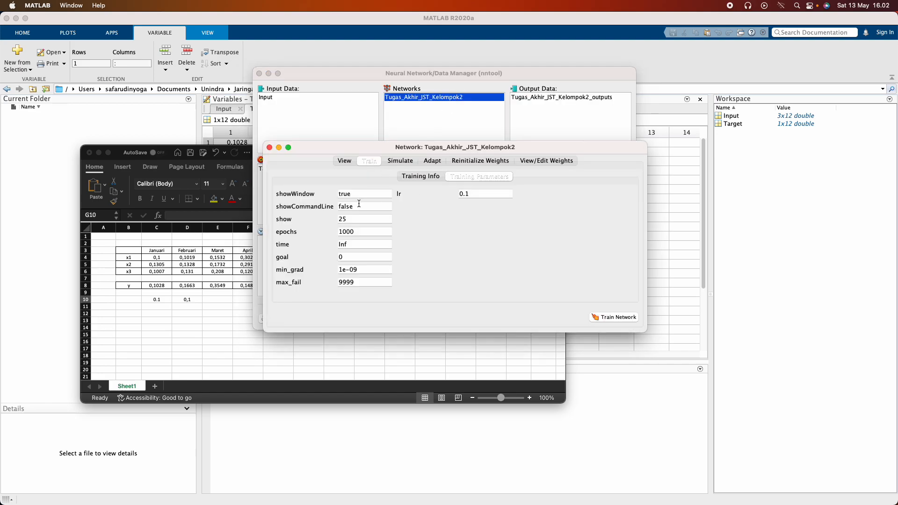
{"action": "left_click", "coordinate": [343, 230]}
{"action": "key", "text": "BackSpace"}
{"action": "type", "text": "2"}
{"action": "left_click", "coordinate": [605, 317]}
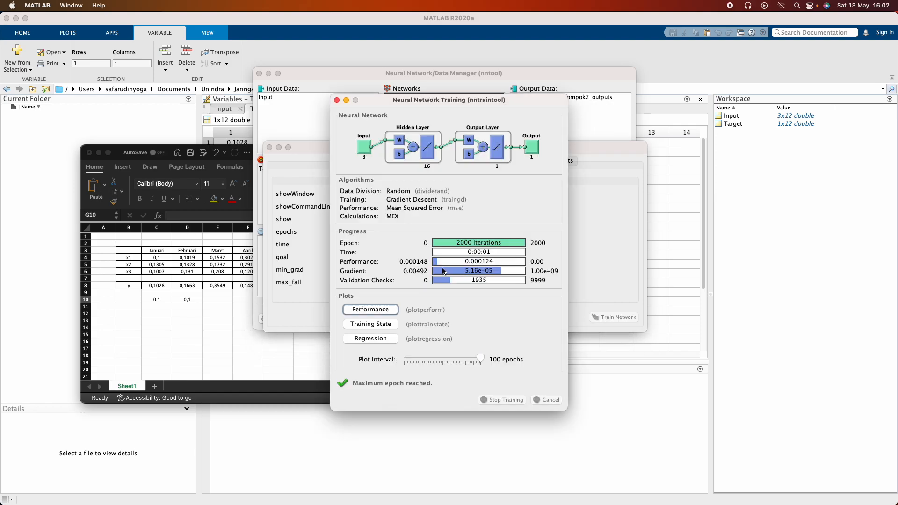
{"action": "left_click", "coordinate": [391, 341]}
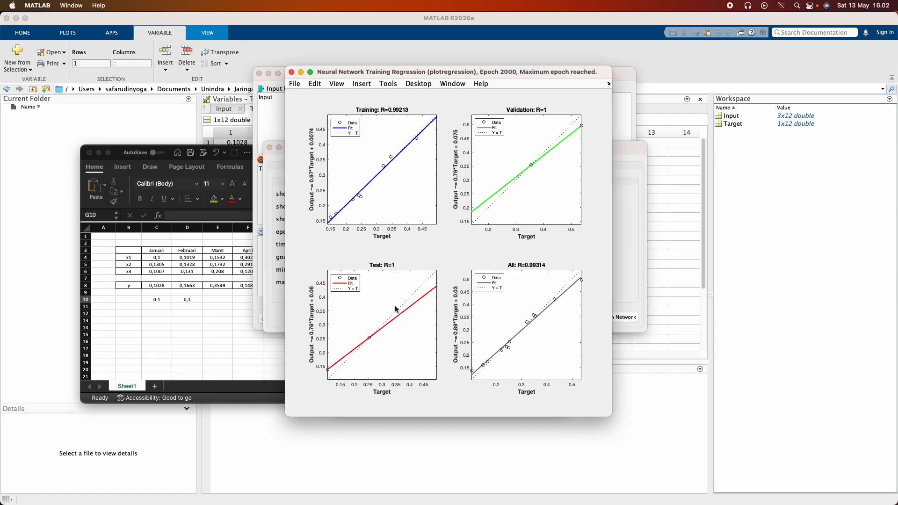
{"action": "left_click_drag", "start_coordinate": [494, 72], "coordinate": [544, 91]}
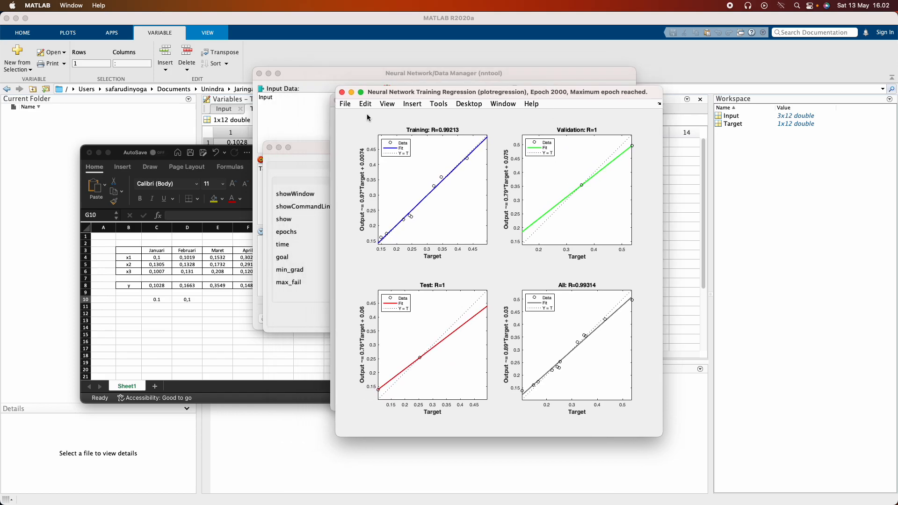
{"action": "left_click", "coordinate": [342, 92]}
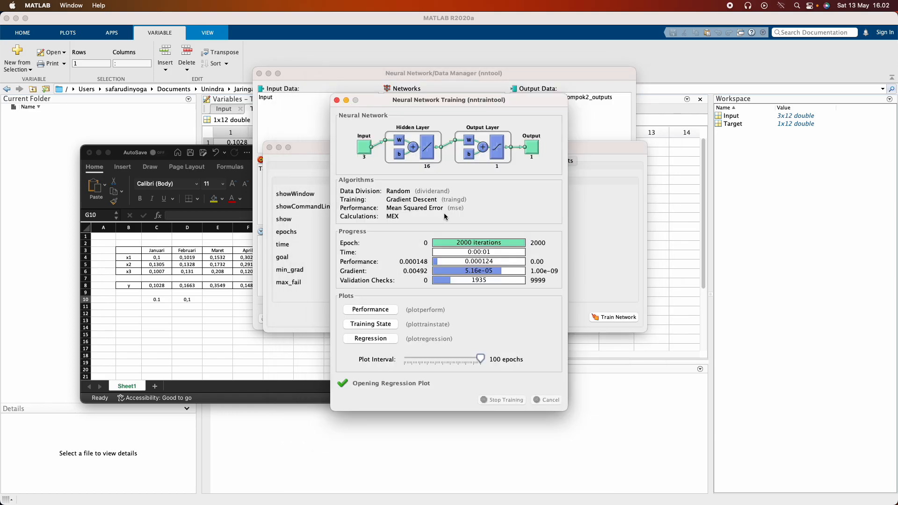
{"action": "left_click", "coordinate": [337, 100]}
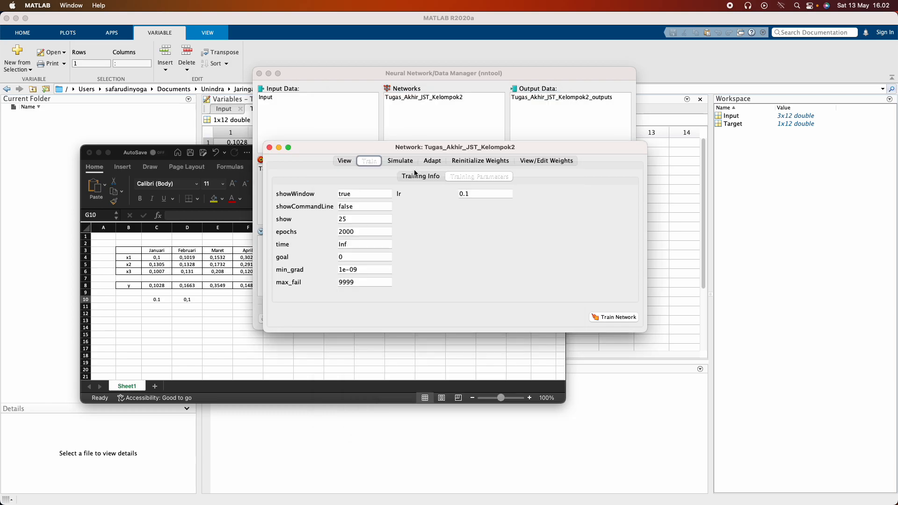
Set the epochs to 3000, retrain the network, and review its regression plot.
{"action": "left_click", "coordinate": [342, 231]}
{"action": "key", "text": "BackSpace"}
{"action": "type", "text": "3"}
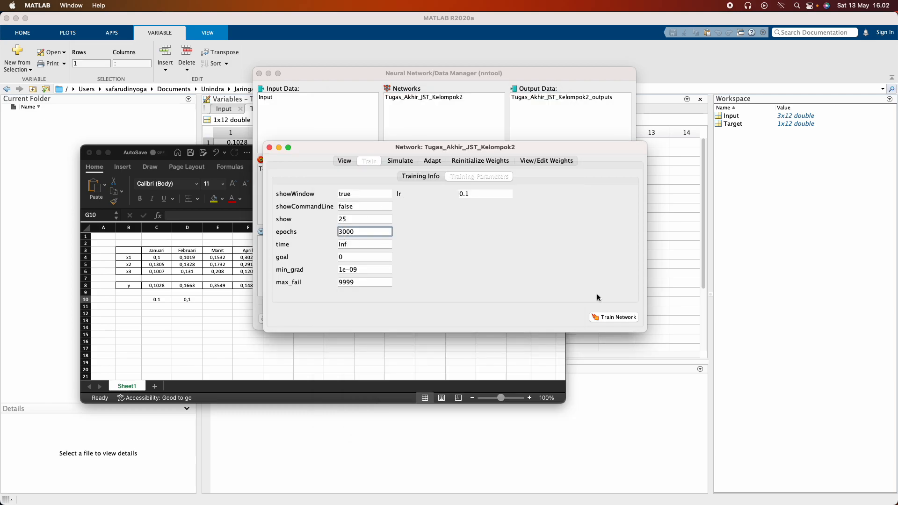
{"action": "left_click", "coordinate": [615, 318]}
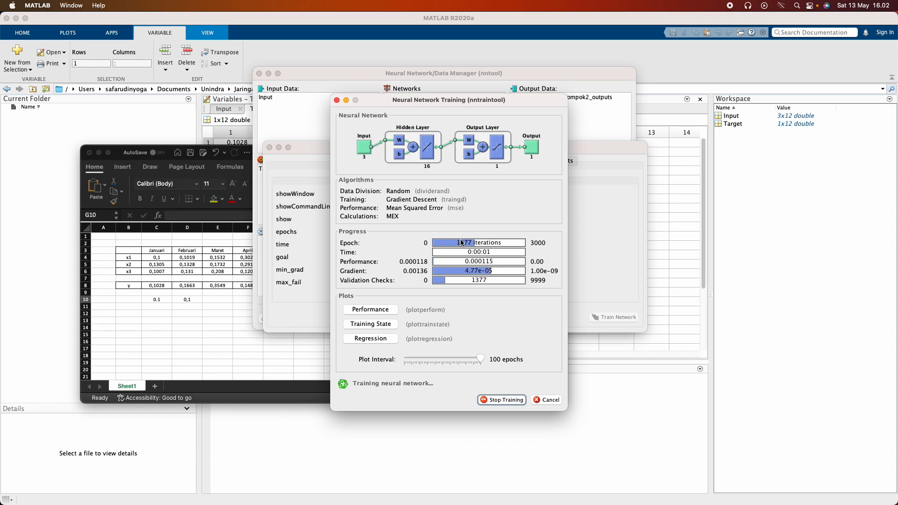
{"action": "left_click", "coordinate": [386, 339]}
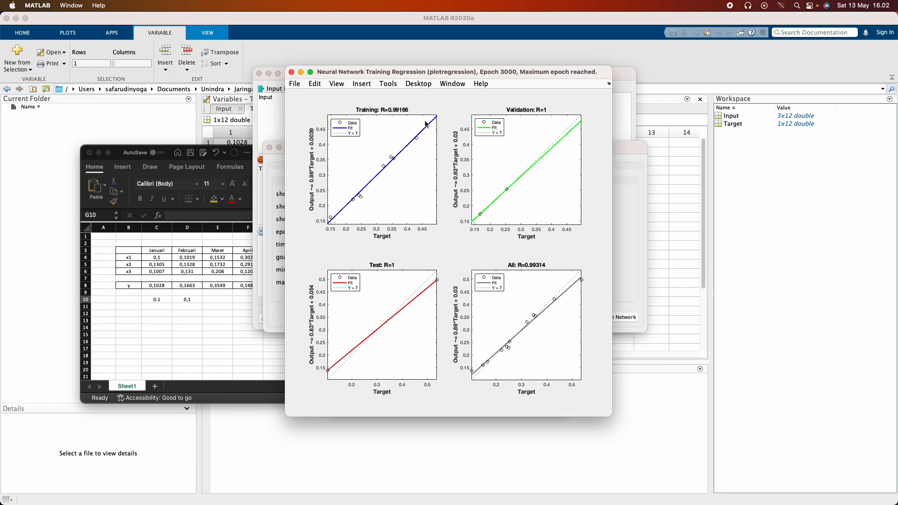
{"action": "left_click", "coordinate": [291, 72]}
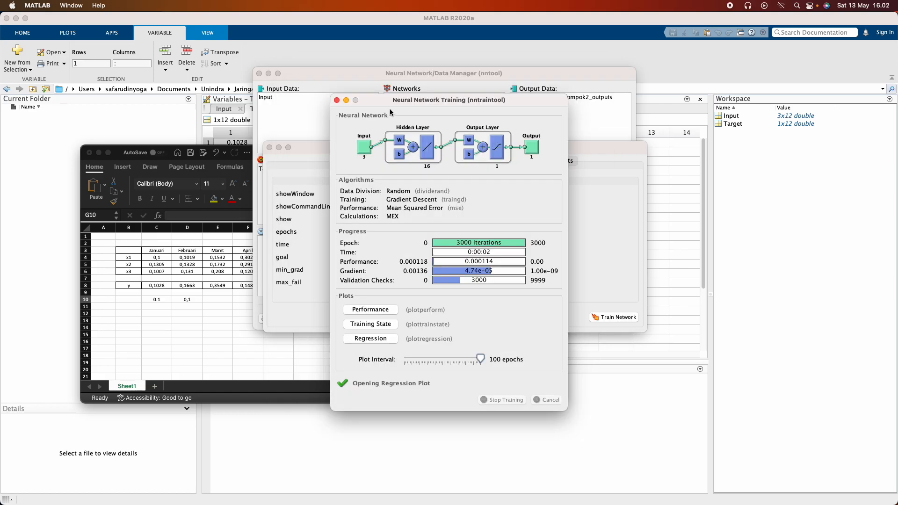
Open the Tugas_Akhir_JST_Kelompok2_outputs data again, compare its values with the workbook's y row, and close it without changes.
{"action": "left_click", "coordinate": [454, 77]}
{"action": "double_click", "coordinate": [531, 98]}
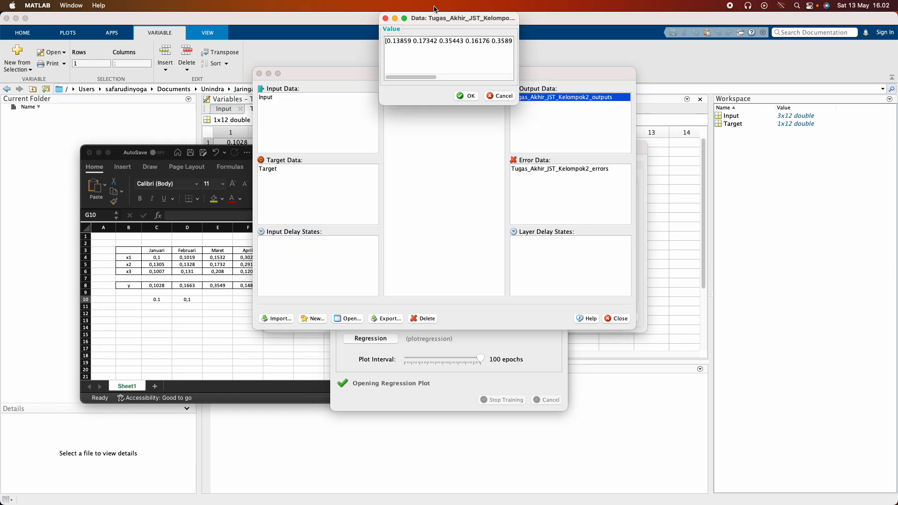
{"action": "left_click_drag", "start_coordinate": [436, 18], "coordinate": [400, 199]}
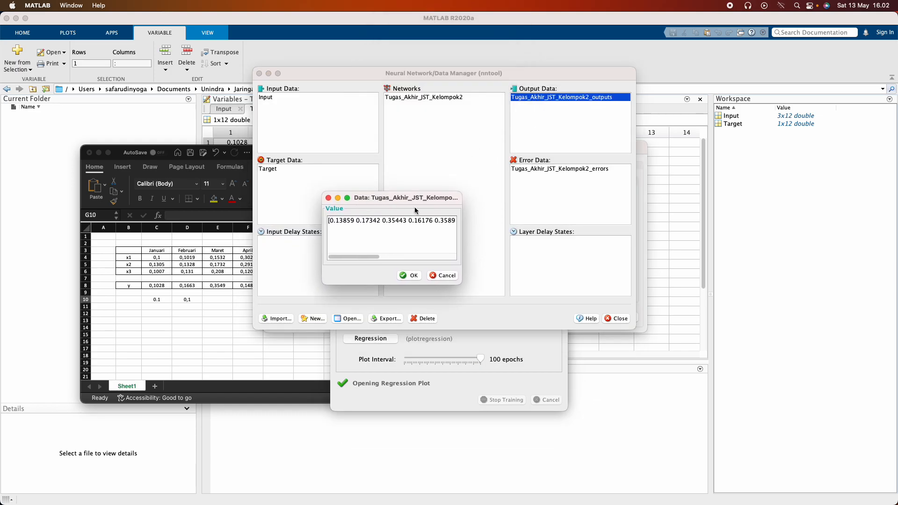
{"action": "left_click_drag", "start_coordinate": [460, 258], "coordinate": [607, 258]}
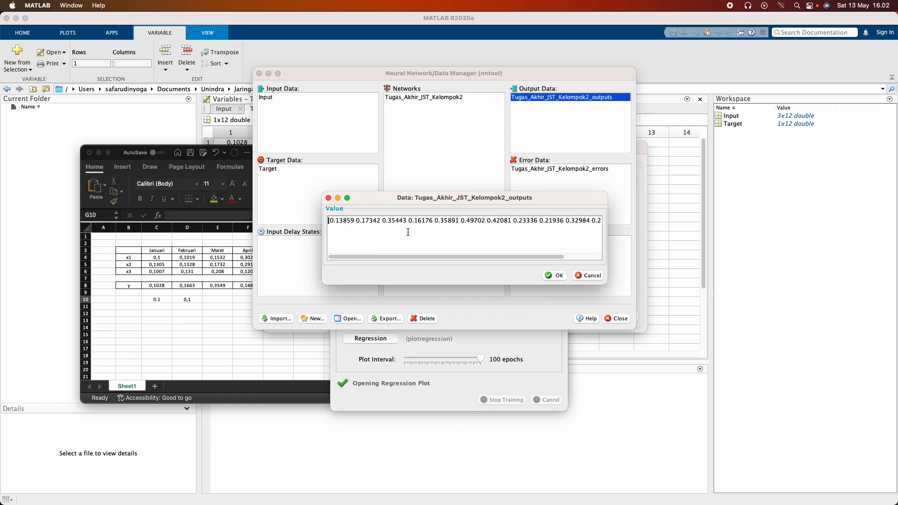
{"action": "double_click", "coordinate": [372, 221]}
{"action": "left_click_drag", "start_coordinate": [332, 223], "coordinate": [354, 222]}
{"action": "left_click", "coordinate": [157, 286]}
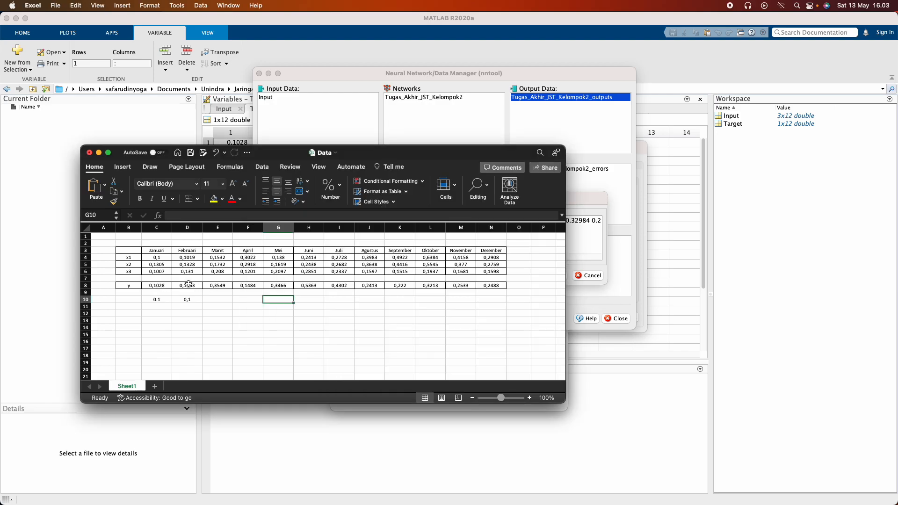
{"action": "left_click", "coordinate": [581, 207]}
{"action": "left_click_drag", "start_coordinate": [409, 220], "coordinate": [429, 221]}
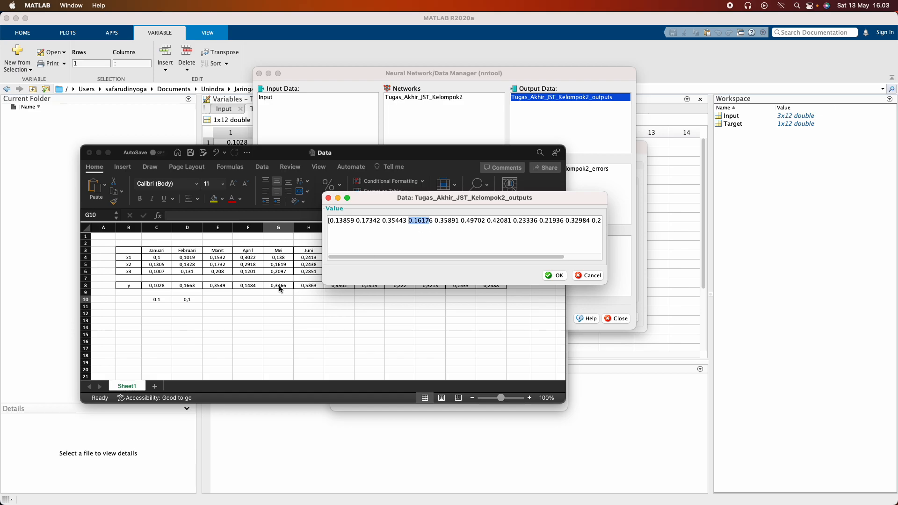
{"action": "left_click", "coordinate": [579, 276]}
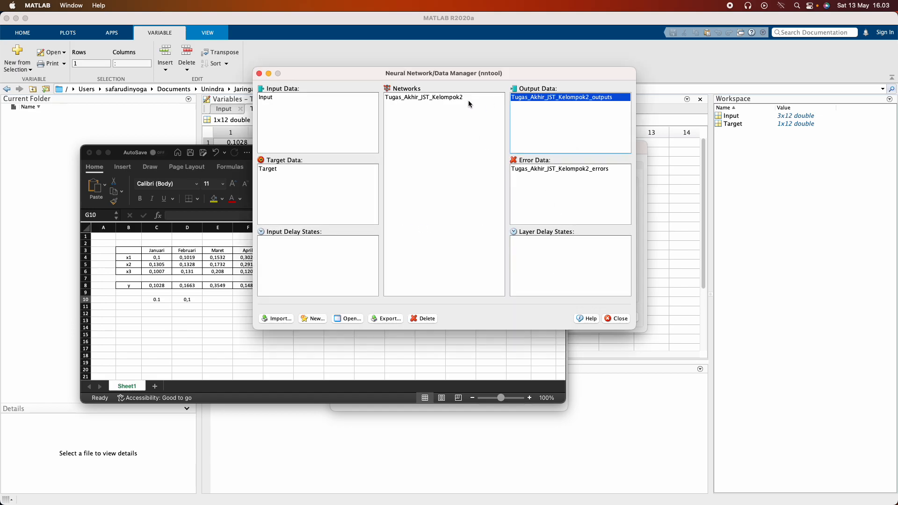
Reopen the network's training parameters, set the epochs to 4000, retrain, and review the regression plot.
{"action": "double_click", "coordinate": [449, 97]}
{"action": "left_click", "coordinate": [374, 161]}
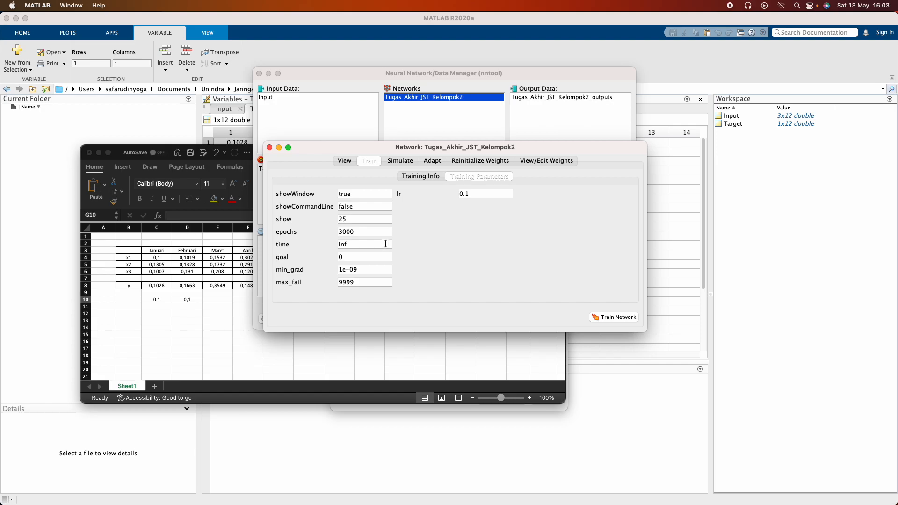
{"action": "left_click", "coordinate": [342, 233]}
{"action": "left_click", "coordinate": [618, 317]}
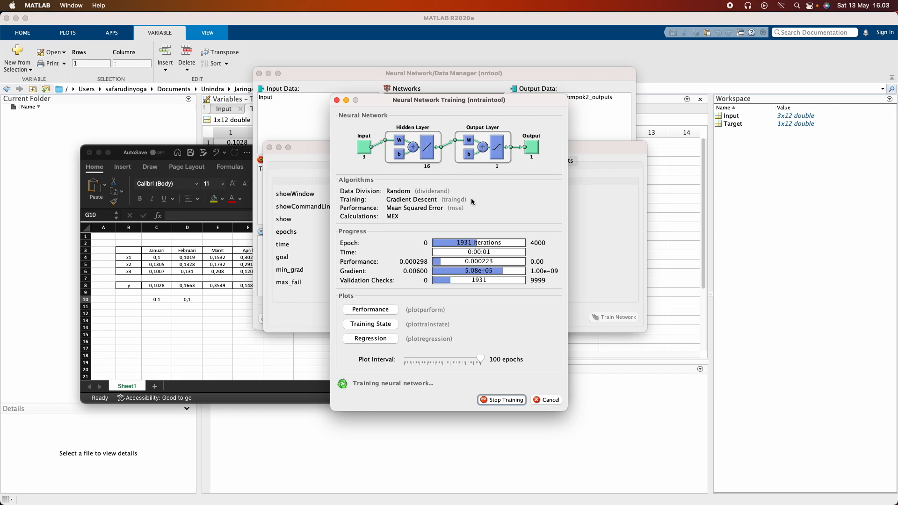
{"action": "left_click", "coordinate": [381, 339]}
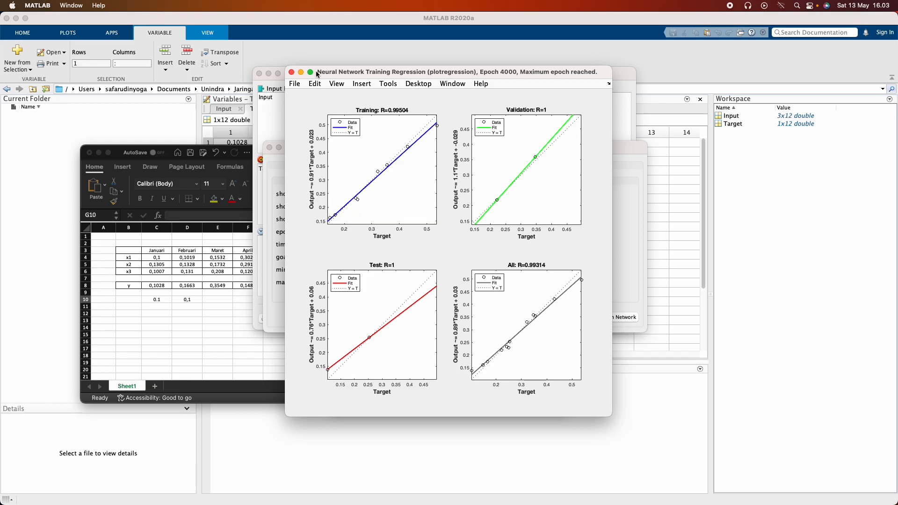
{"action": "left_click", "coordinate": [291, 72]}
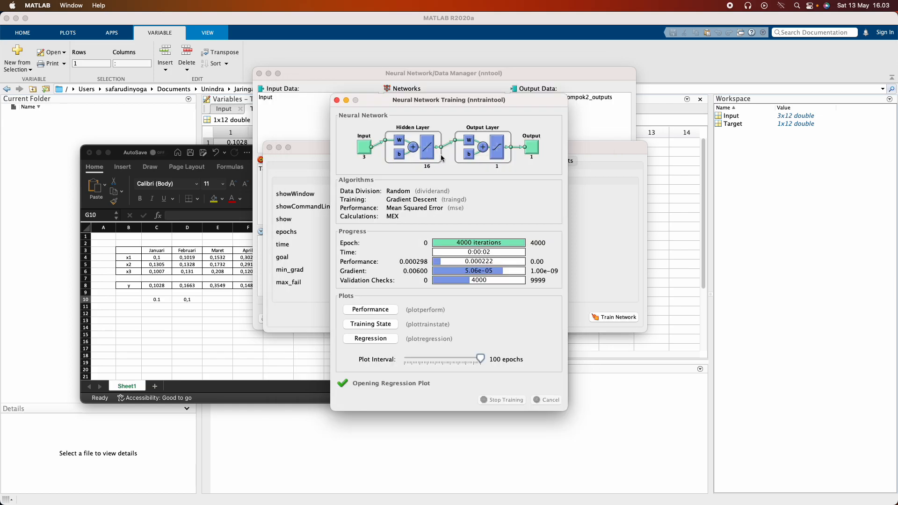
{"action": "left_click", "coordinate": [337, 101]}
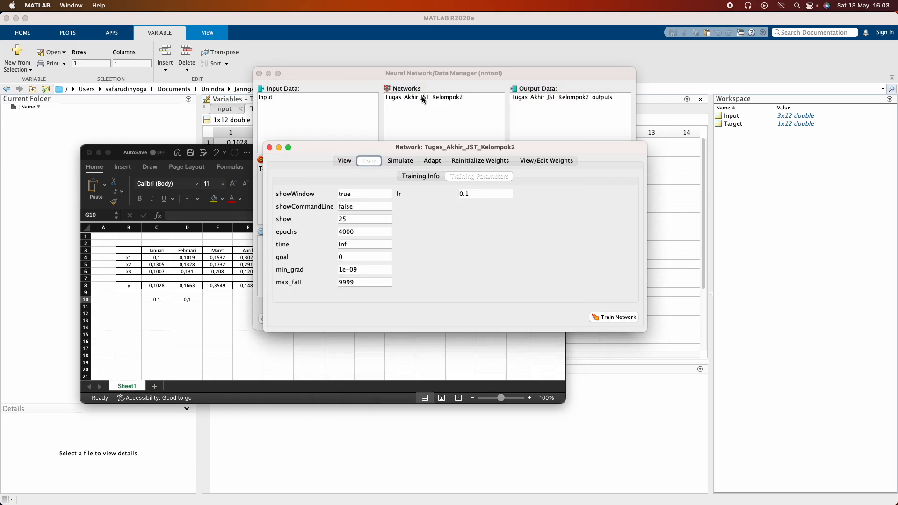
Raise the epochs to 5000, train the network again, and examine the resulting regression plot.
{"action": "left_click", "coordinate": [346, 232]}
{"action": "left_click", "coordinate": [608, 317]}
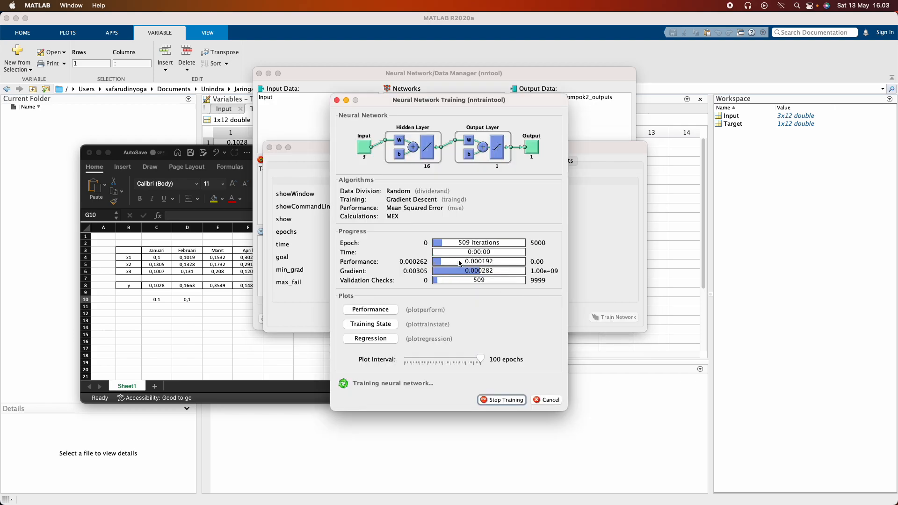
{"action": "left_click", "coordinate": [384, 343]}
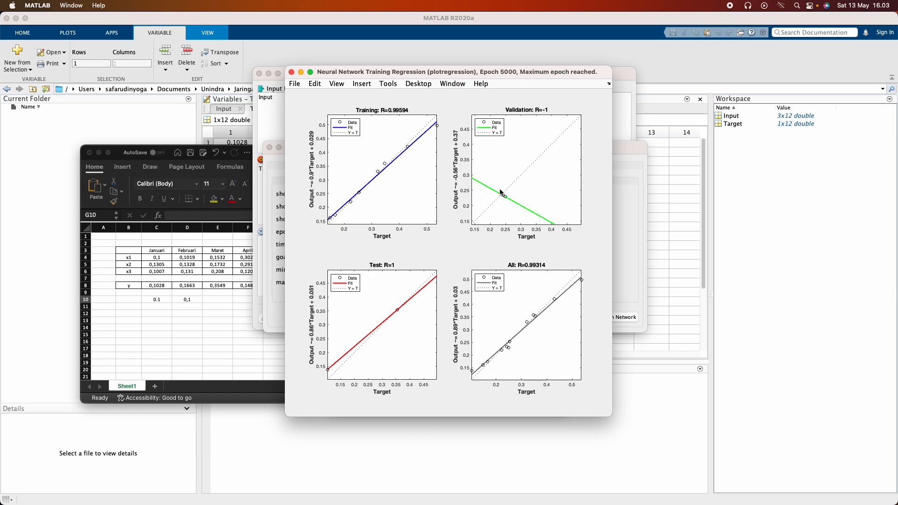
{"action": "left_click", "coordinate": [293, 73]}
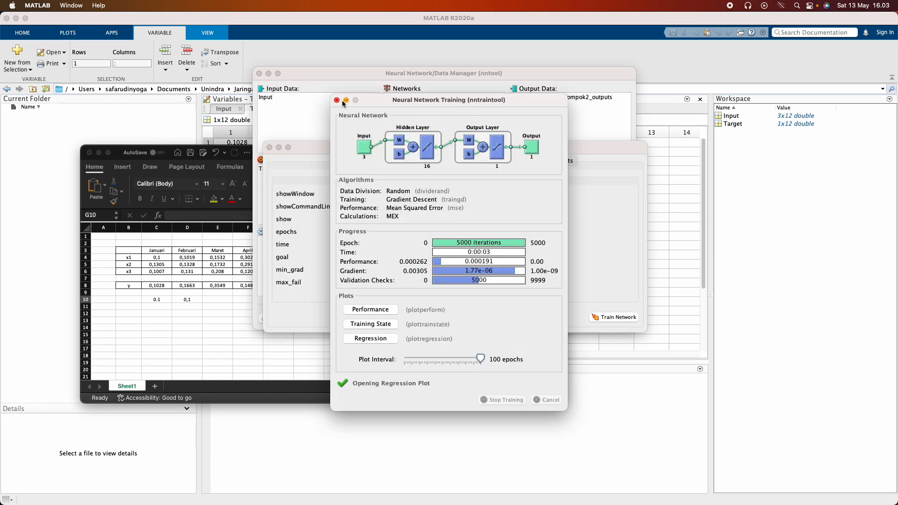
Set the network's epochs to 6000, retrain it, and review the resulting regression plot before closing it.
{"action": "left_click", "coordinate": [345, 101]}
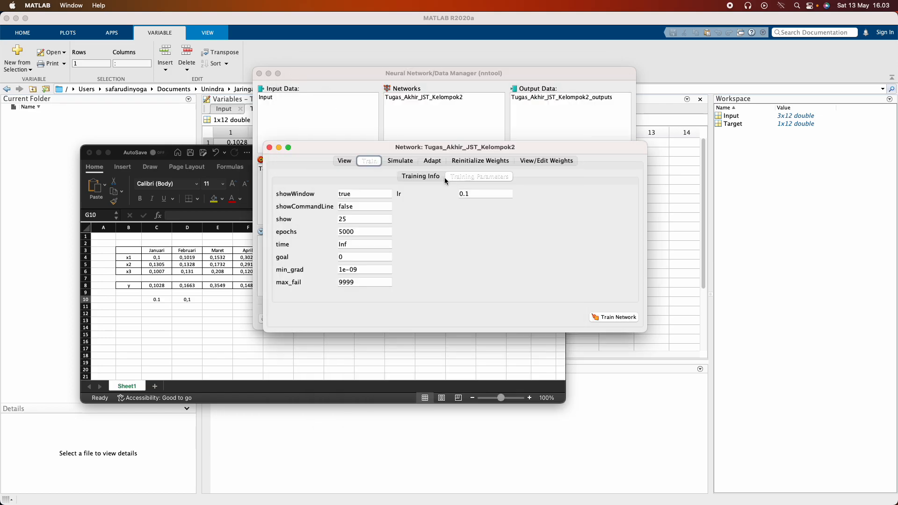
{"action": "left_click", "coordinate": [341, 231]}
{"action": "type", "text": "6"}
{"action": "left_click", "coordinate": [622, 317]}
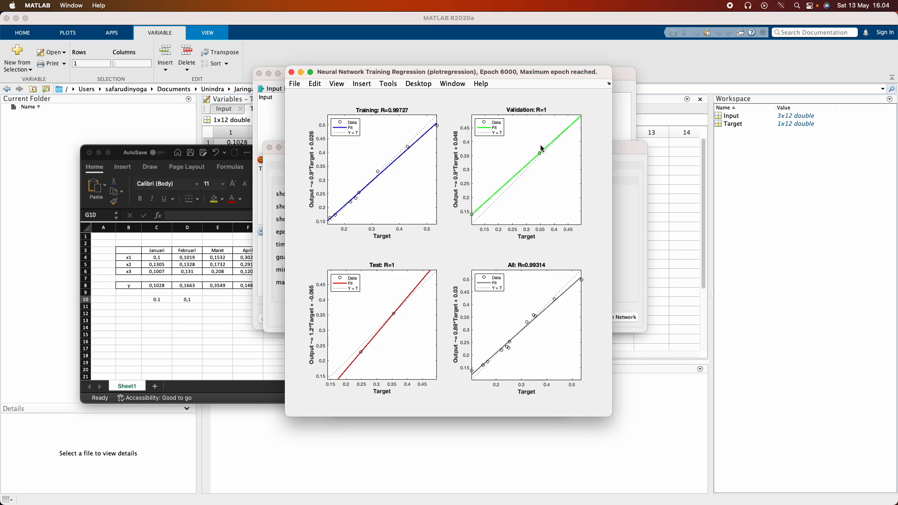
{"action": "left_click", "coordinate": [293, 73]}
{"action": "left_click", "coordinate": [291, 73]}
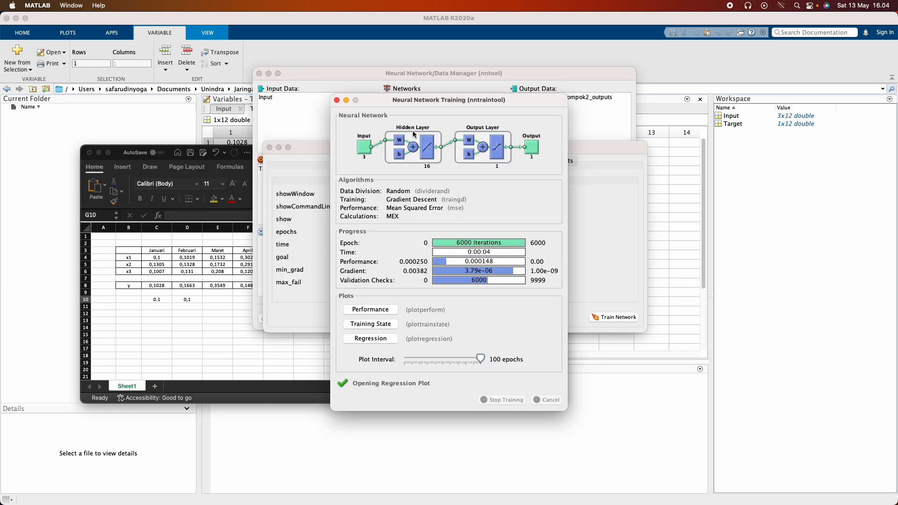
Open the Tugas_Akhir_JST_Kelompok2_outputs data from the Data Manager and widen its window to show more values.
{"action": "left_click", "coordinate": [566, 98]}
{"action": "double_click", "coordinate": [559, 98]}
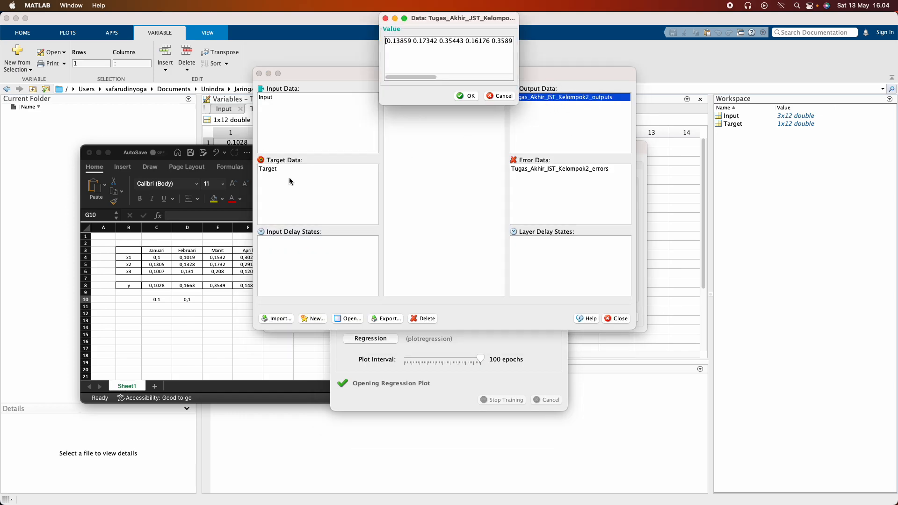
{"action": "left_click_drag", "start_coordinate": [450, 19], "coordinate": [537, 201]}
{"action": "left_click_drag", "start_coordinate": [605, 243], "coordinate": [722, 247]}
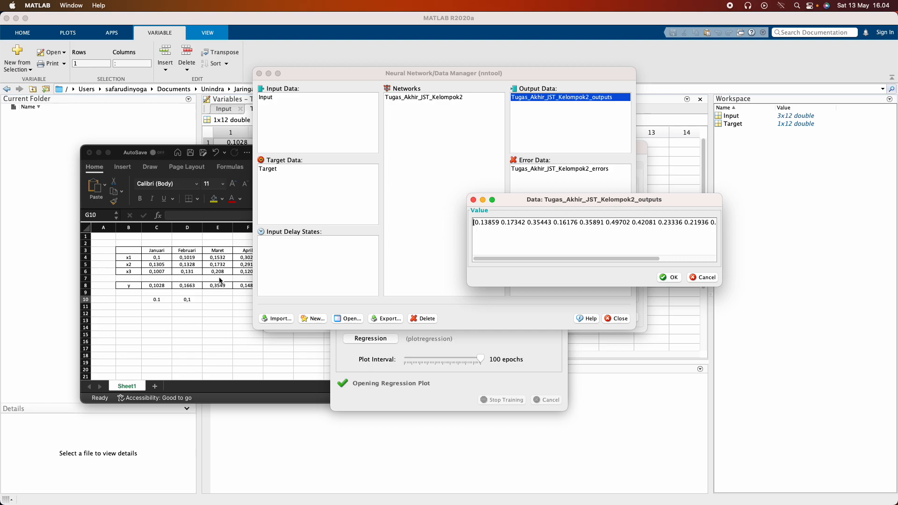
Compare the output values with the y row for January to December in the Excel workbook, and close the data window.
{"action": "left_click", "coordinate": [209, 295]}
{"action": "left_click_drag", "start_coordinate": [155, 285], "coordinate": [491, 286]}
{"action": "left_click", "coordinate": [219, 299]}
{"action": "left_click_drag", "start_coordinate": [160, 286], "coordinate": [495, 286]}
{"action": "left_click", "coordinate": [469, 312]}
{"action": "left_click", "coordinate": [602, 255]}
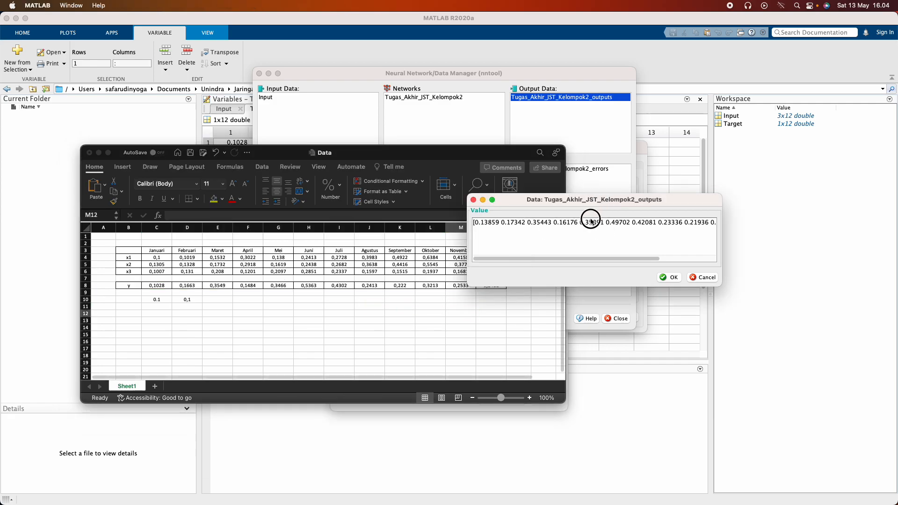
{"action": "left_click_drag", "start_coordinate": [595, 200], "coordinate": [601, 240]}
{"action": "left_click_drag", "start_coordinate": [588, 300], "coordinate": [503, 299]}
{"action": "left_click", "coordinate": [678, 320]}
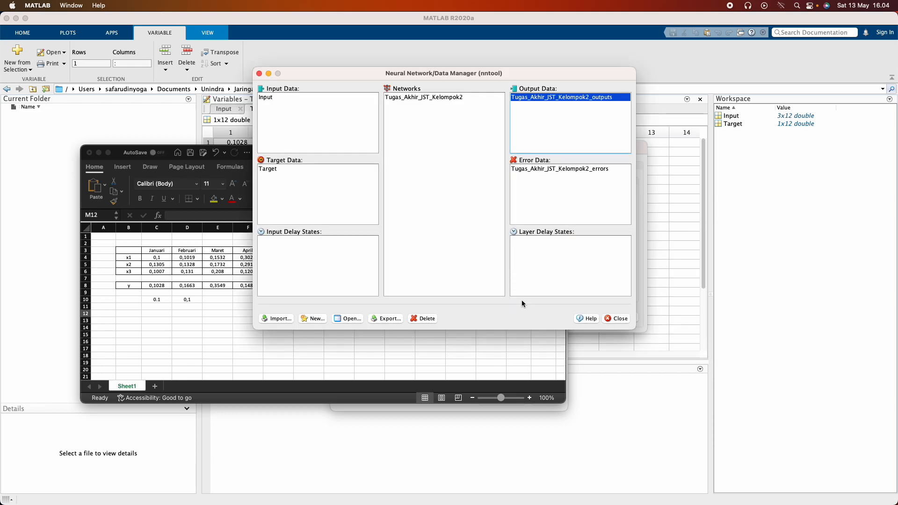
Switch to the demand forecasting paper in Preview and read page 4 on learning rate, momentum, epochs and training designs.
{"action": "key", "text": "super+Tab"}
{"action": "left_click", "coordinate": [344, 264]}
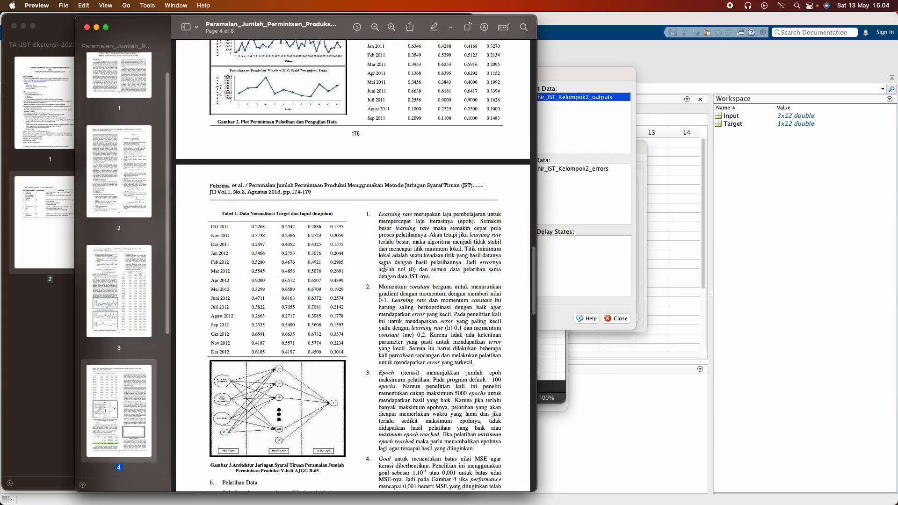
{"action": "scroll", "coordinate": [422, 290], "scroll_direction": "down", "scroll_amount": 3}
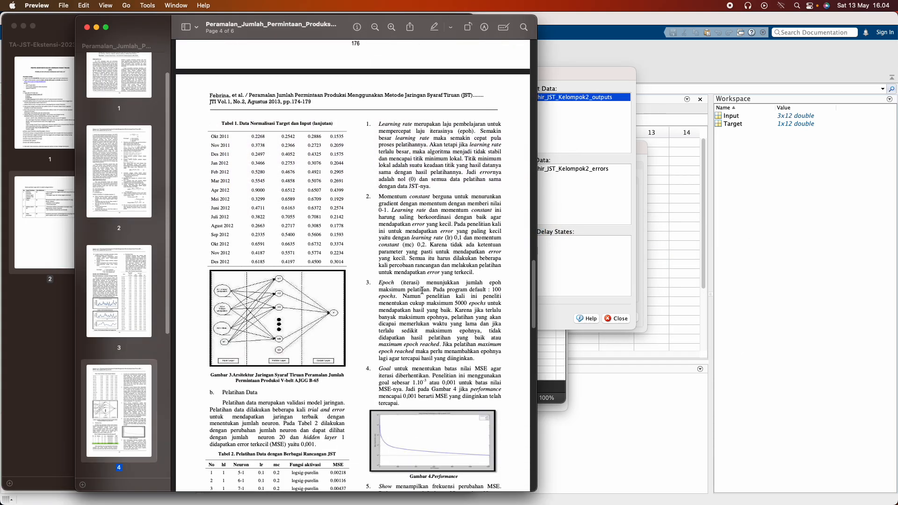
{"action": "scroll", "coordinate": [422, 290], "scroll_direction": "down", "scroll_amount": 5}
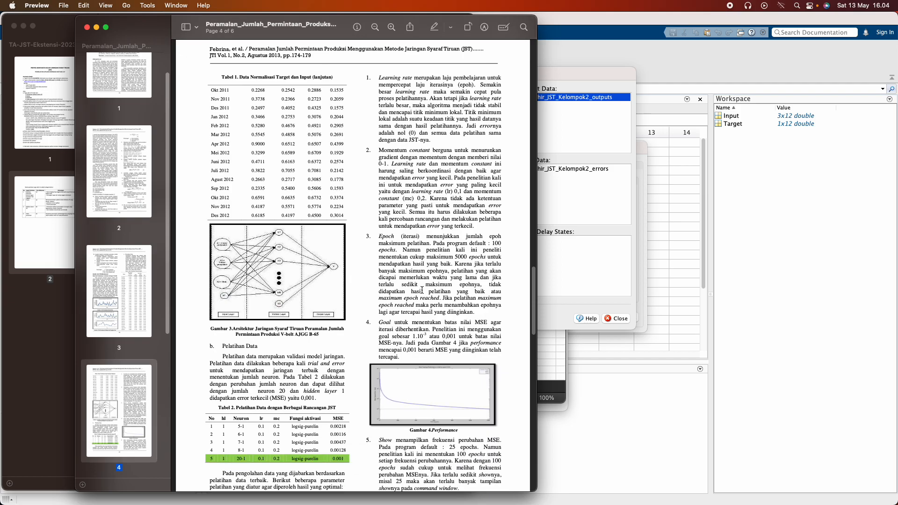
{"action": "scroll", "coordinate": [422, 290], "scroll_direction": "up", "scroll_amount": 2}
{"action": "scroll", "coordinate": [422, 291], "scroll_direction": "up", "scroll_amount": 10}
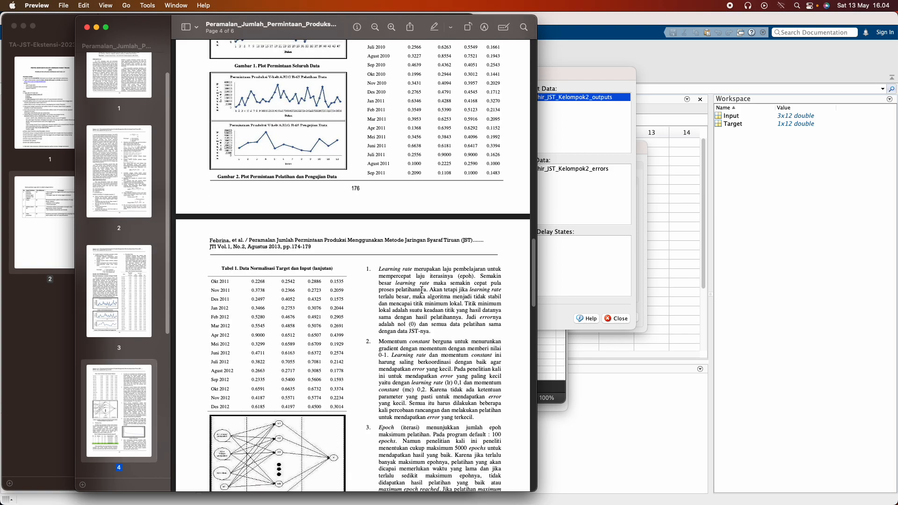
Look through the paper from its title page past the actual-versus-JST comparisons to the forecast results on page 6.
{"action": "left_click_drag", "start_coordinate": [533, 241], "coordinate": [530, 60]}
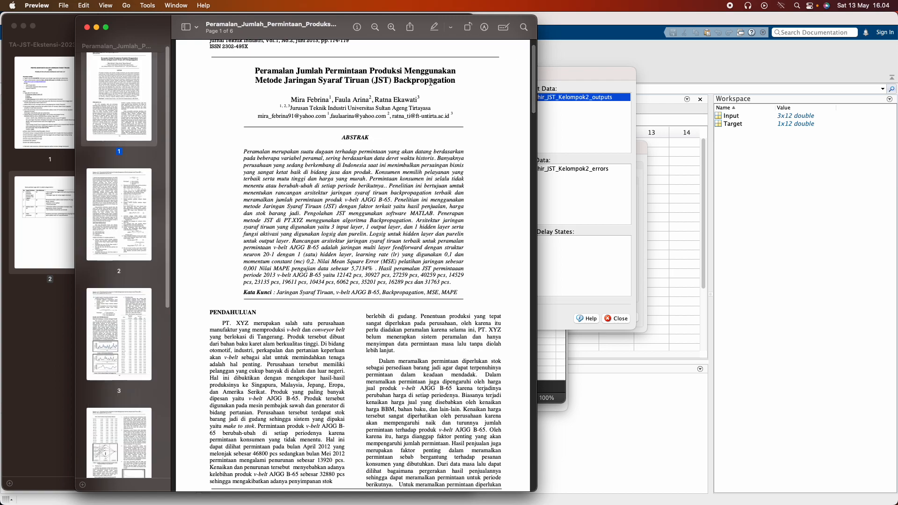
{"action": "left_click_drag", "start_coordinate": [531, 86], "coordinate": [524, 373]}
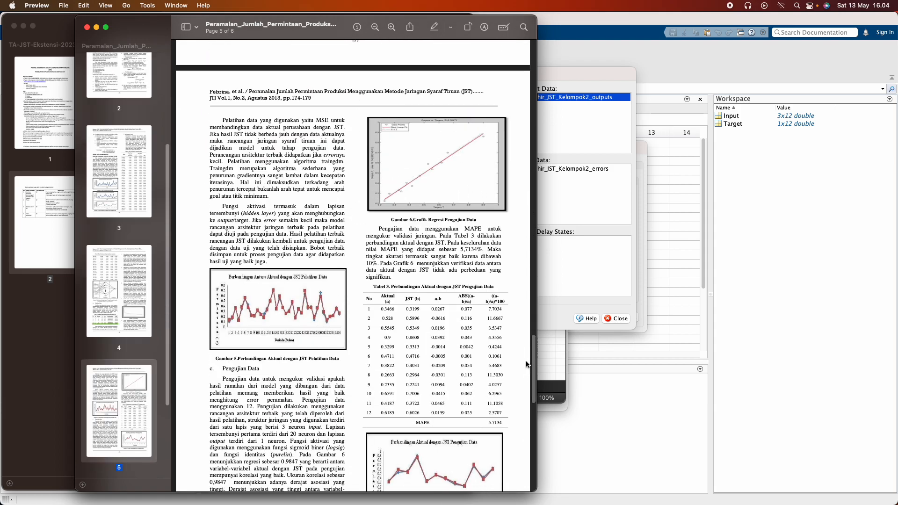
{"action": "scroll", "coordinate": [534, 334], "scroll_direction": "down", "scroll_amount": 1}
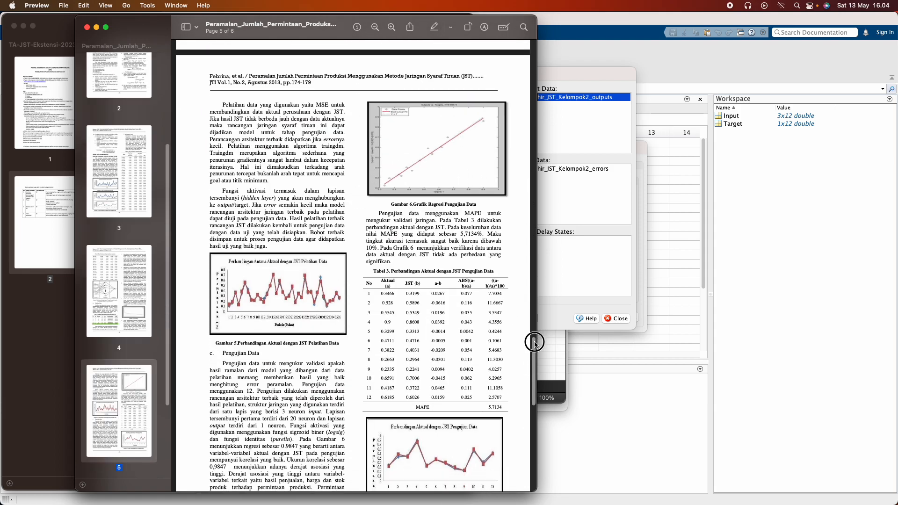
{"action": "left_click_drag", "start_coordinate": [537, 343], "coordinate": [535, 435]}
{"action": "scroll", "coordinate": [348, 376], "scroll_direction": "down", "scroll_amount": 1}
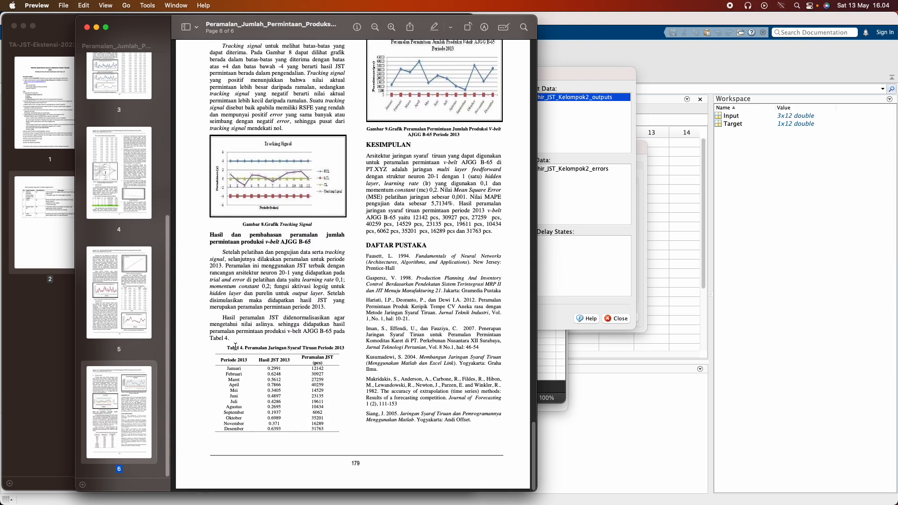
Examine Table 4 with the 2013 JST forecasts by highlighting its title and rows, and return to MATLAB's Data Manager.
{"action": "left_click_drag", "start_coordinate": [227, 348], "coordinate": [346, 349]}
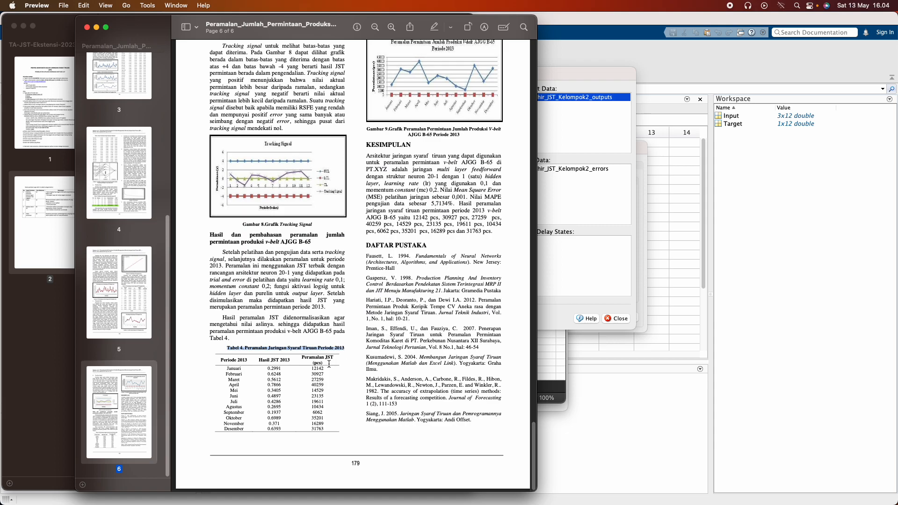
{"action": "left_click", "coordinate": [305, 372]}
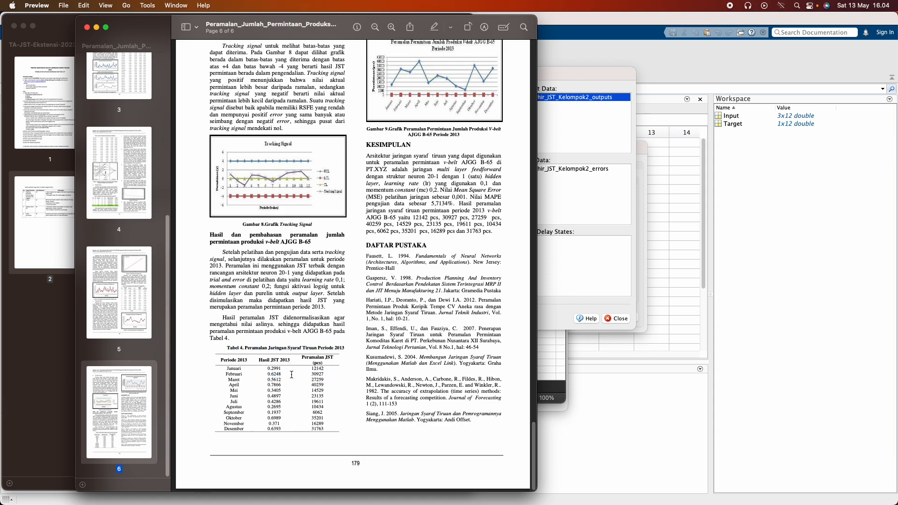
{"action": "left_click_drag", "start_coordinate": [213, 353], "coordinate": [323, 426]}
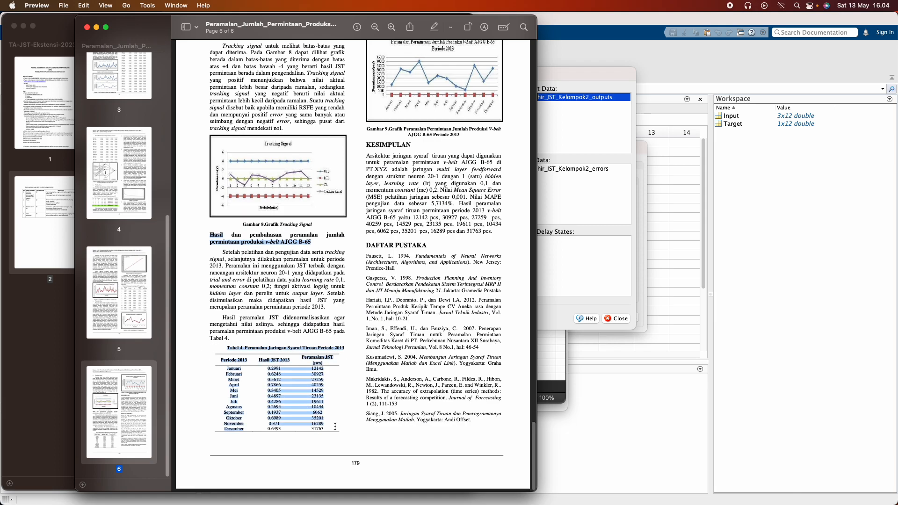
{"action": "left_click", "coordinate": [335, 427]}
{"action": "left_click", "coordinate": [595, 281]}
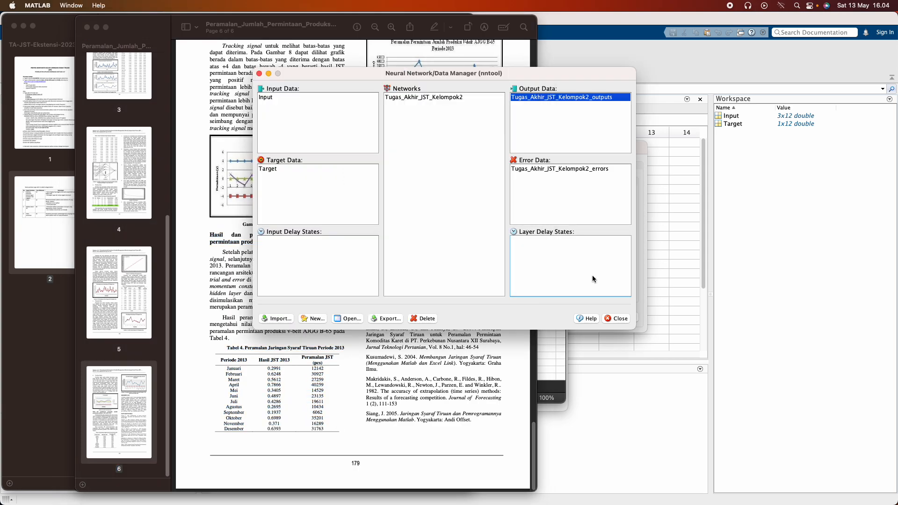